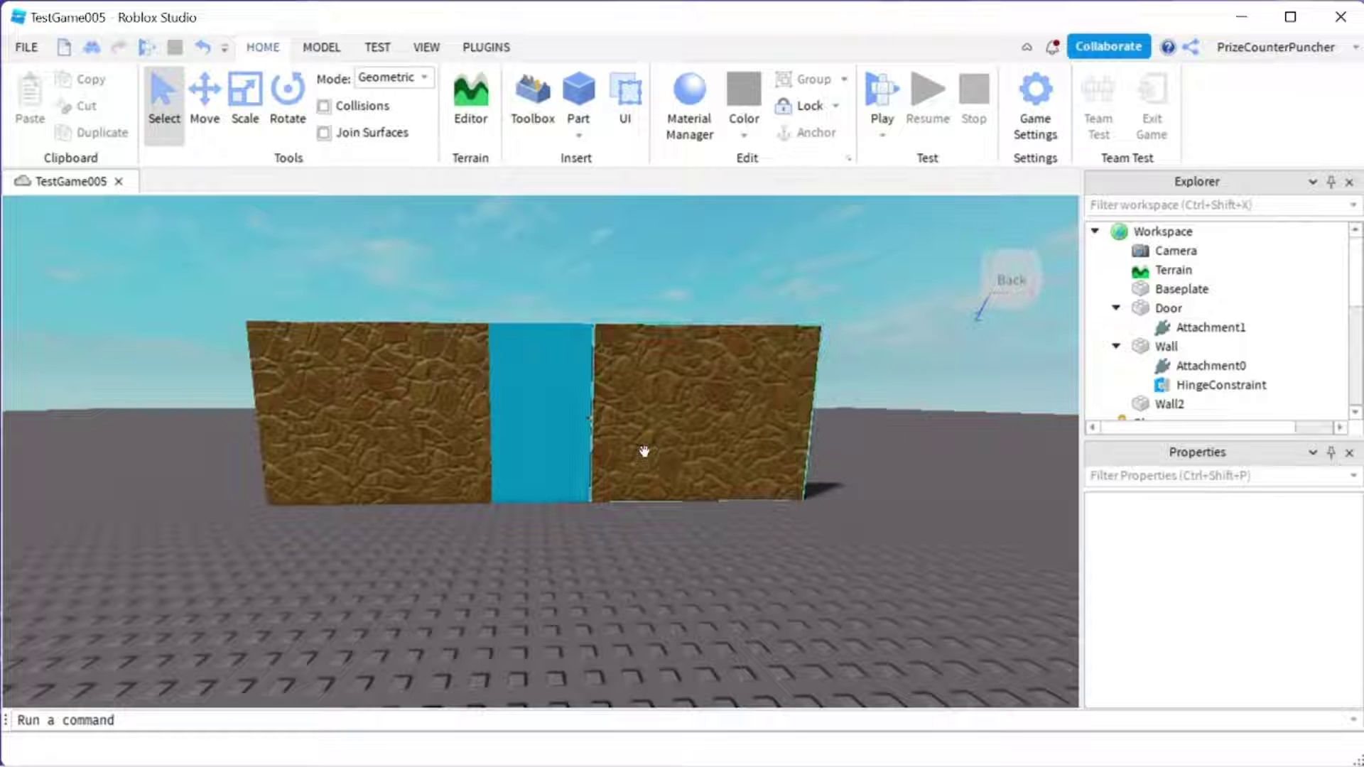
# Inspect the door hinge's Servo settings: AngularResponsiveness 200, ServoMaxTorque 1000000, TargetAngle 0.
pyautogui.hotkey('ctrl', '3')
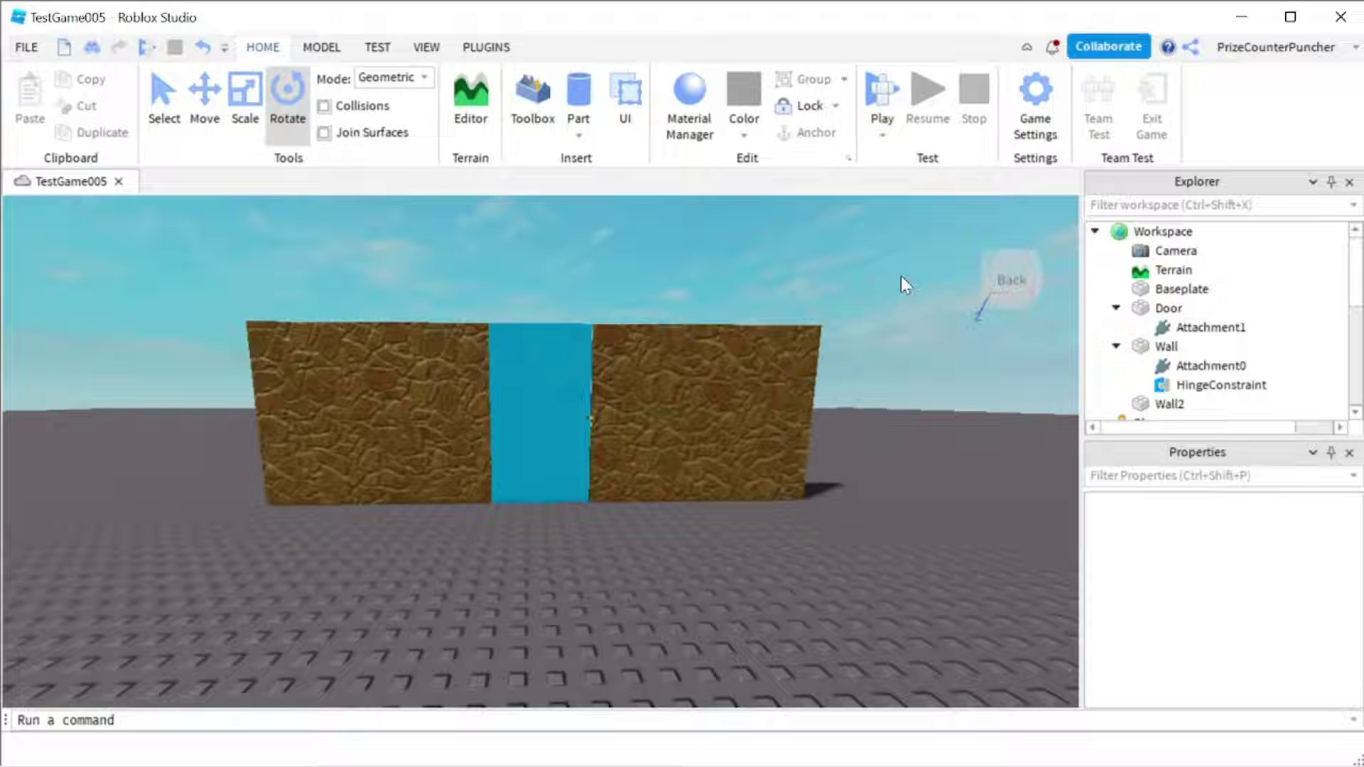
pyautogui.click(583, 370)
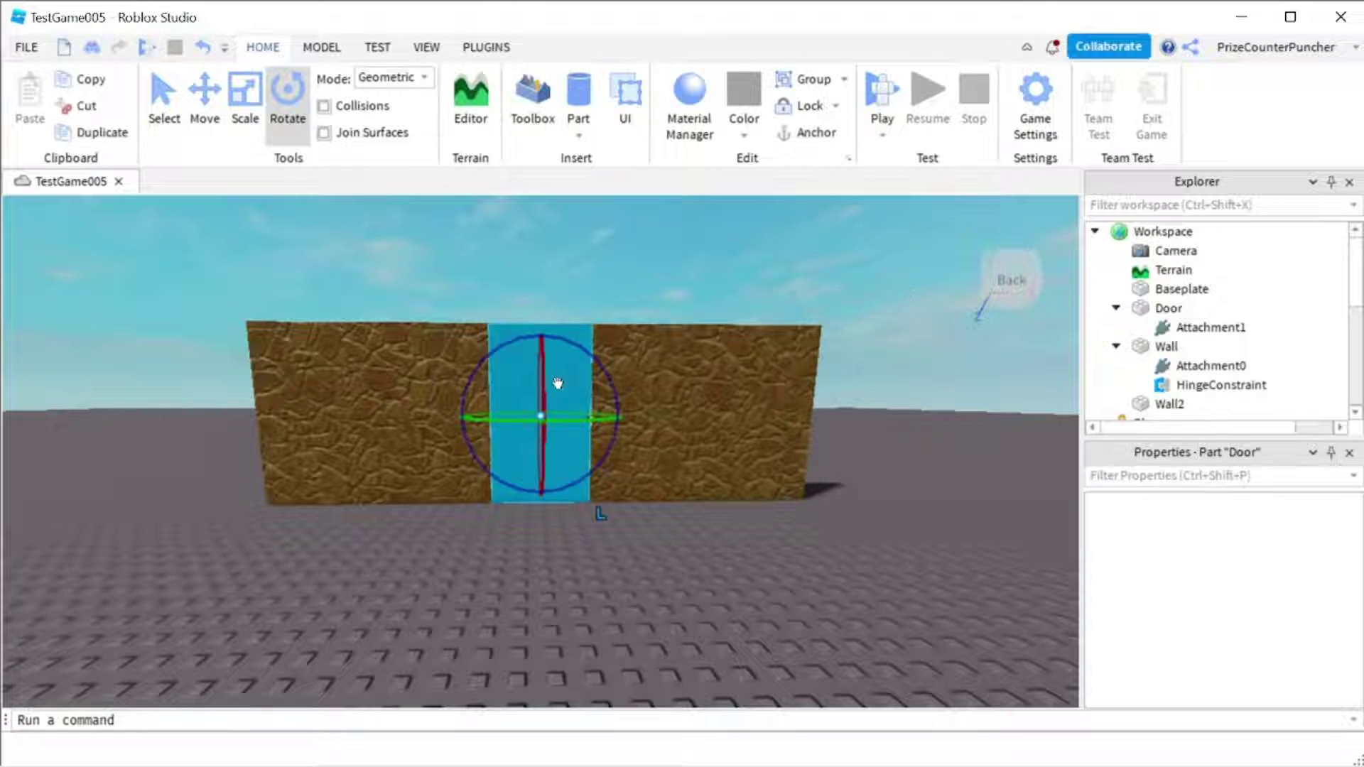
pyautogui.click(678, 401)
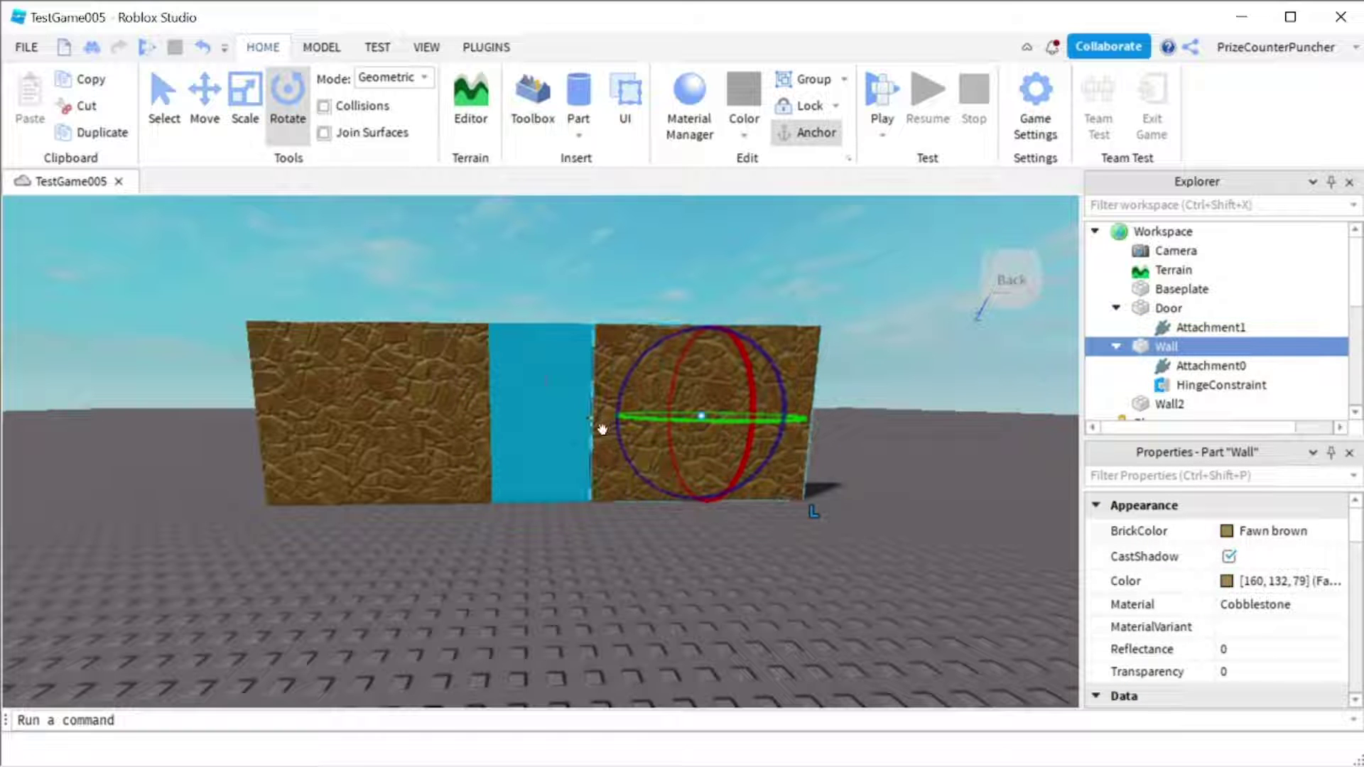
pyautogui.click(1207, 384)
pyautogui.scroll(-5, 1196, 605)
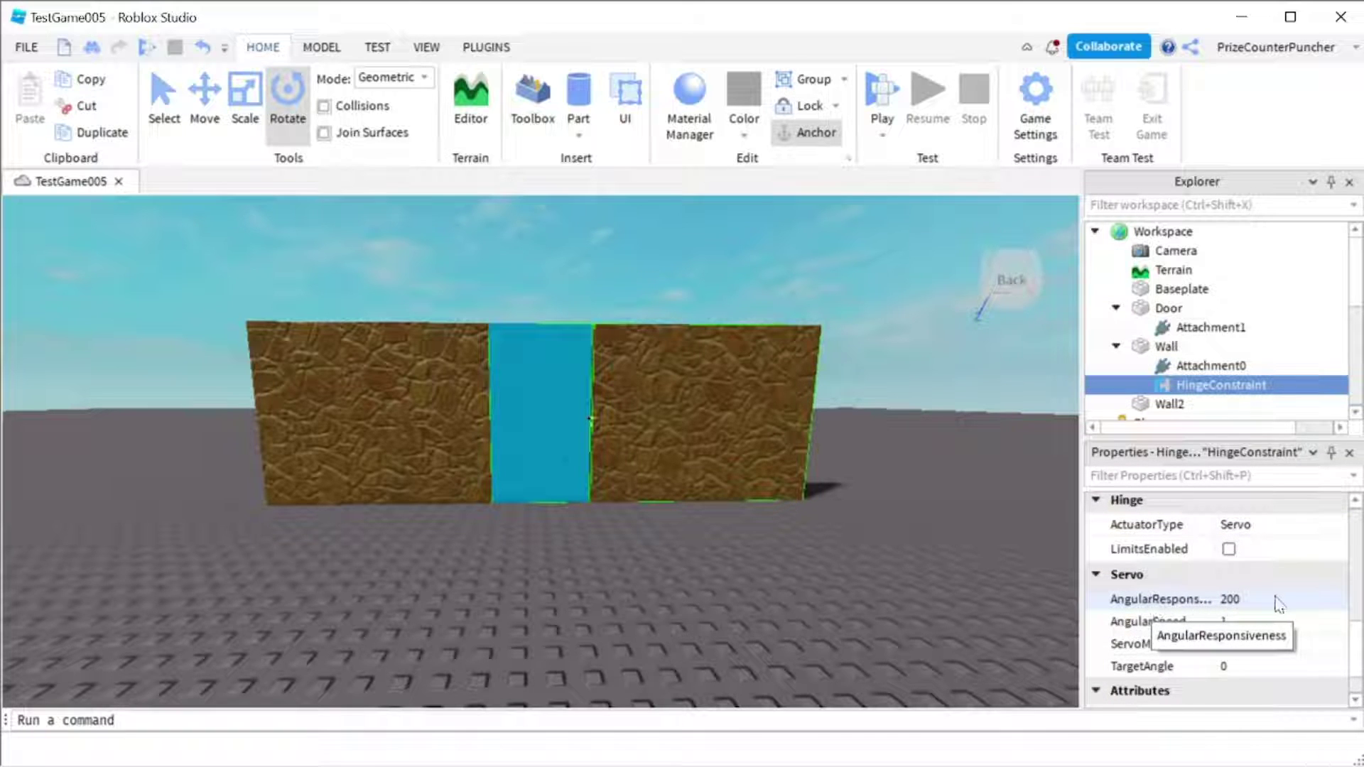
pyautogui.moveTo(1134, 631)
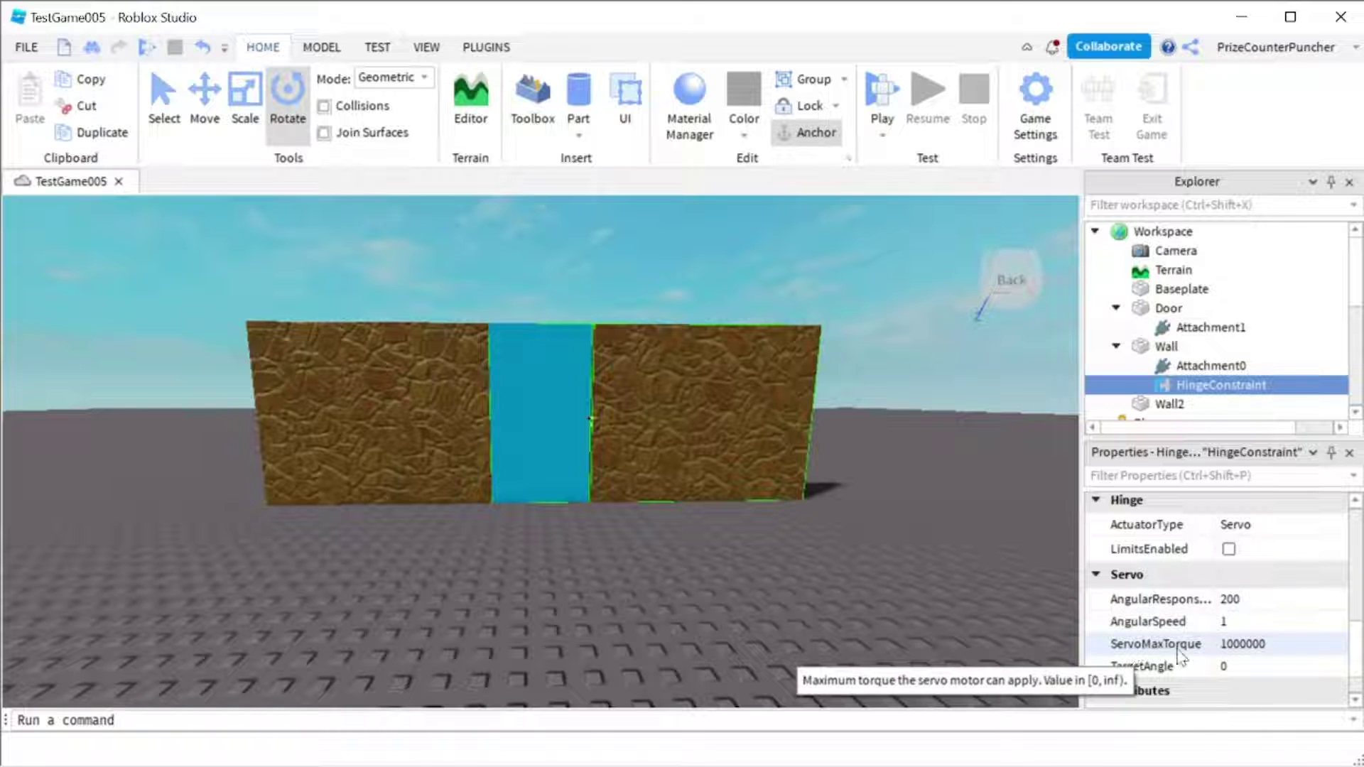
pyautogui.moveTo(1162, 677)
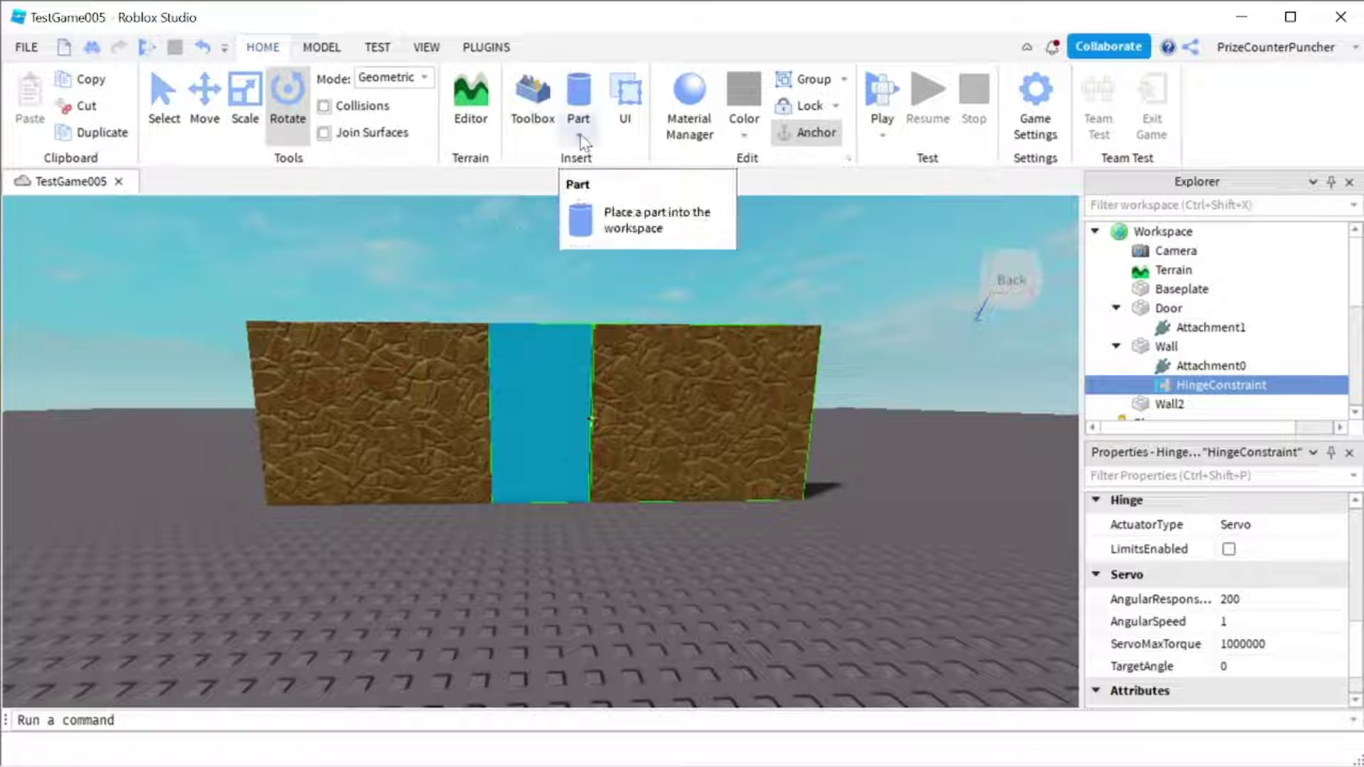
# Insert a new part, drop it on the floor in front of the wall and make it thinner.
pyautogui.click(580, 96)
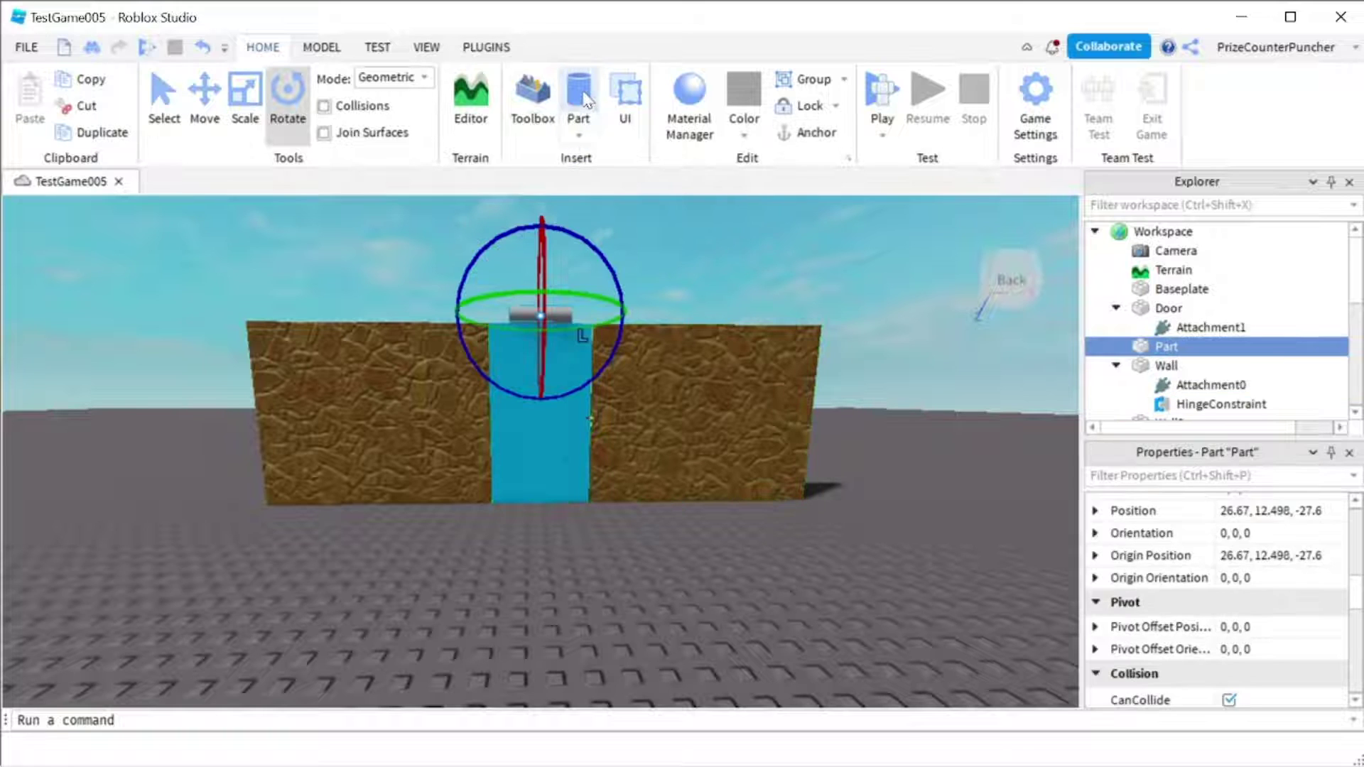
pyautogui.moveTo(547, 339); pyautogui.dragTo(580, 620)
pyautogui.click(245, 96)
pyautogui.moveTo(488, 623); pyautogui.dragTo(613, 619)
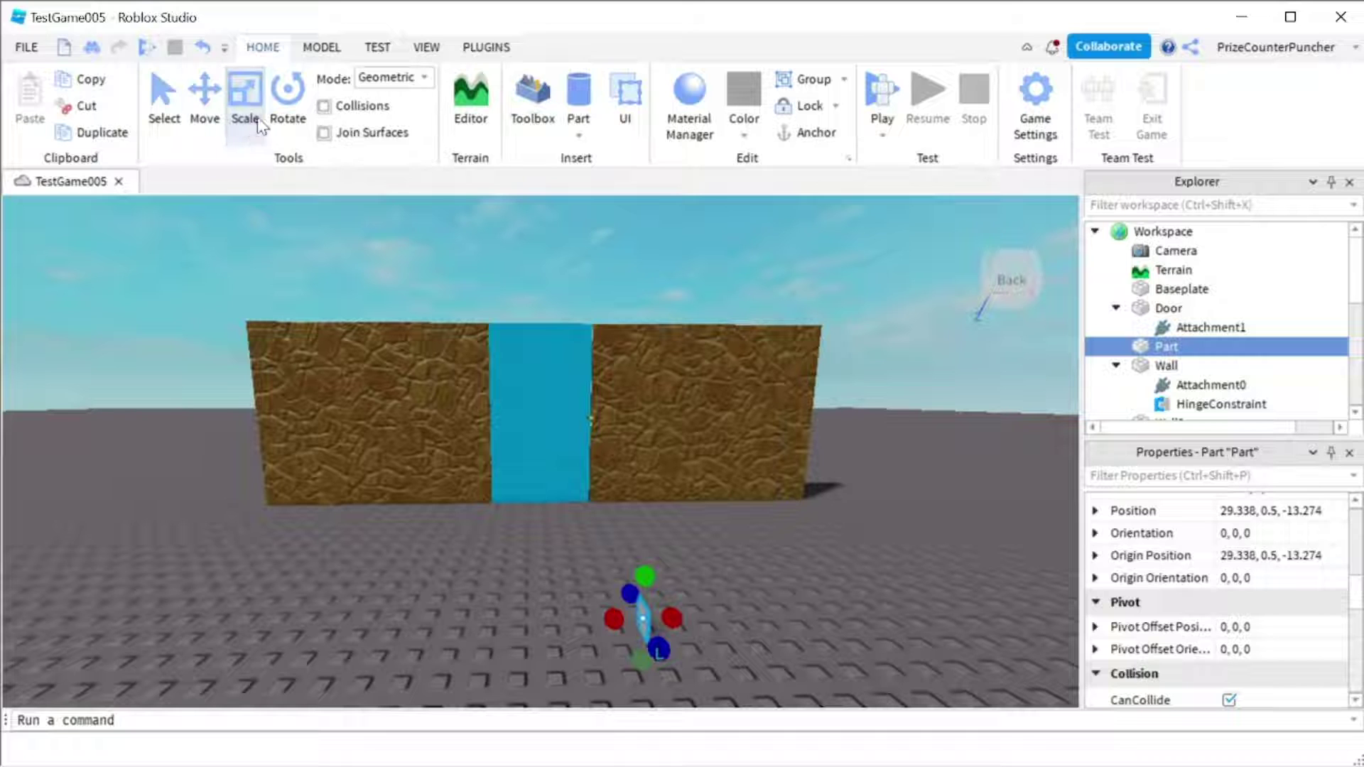
# Rotate the new part 90° to orientation 0, 90, 0 and show the Toolbox images.
pyautogui.click(288, 96)
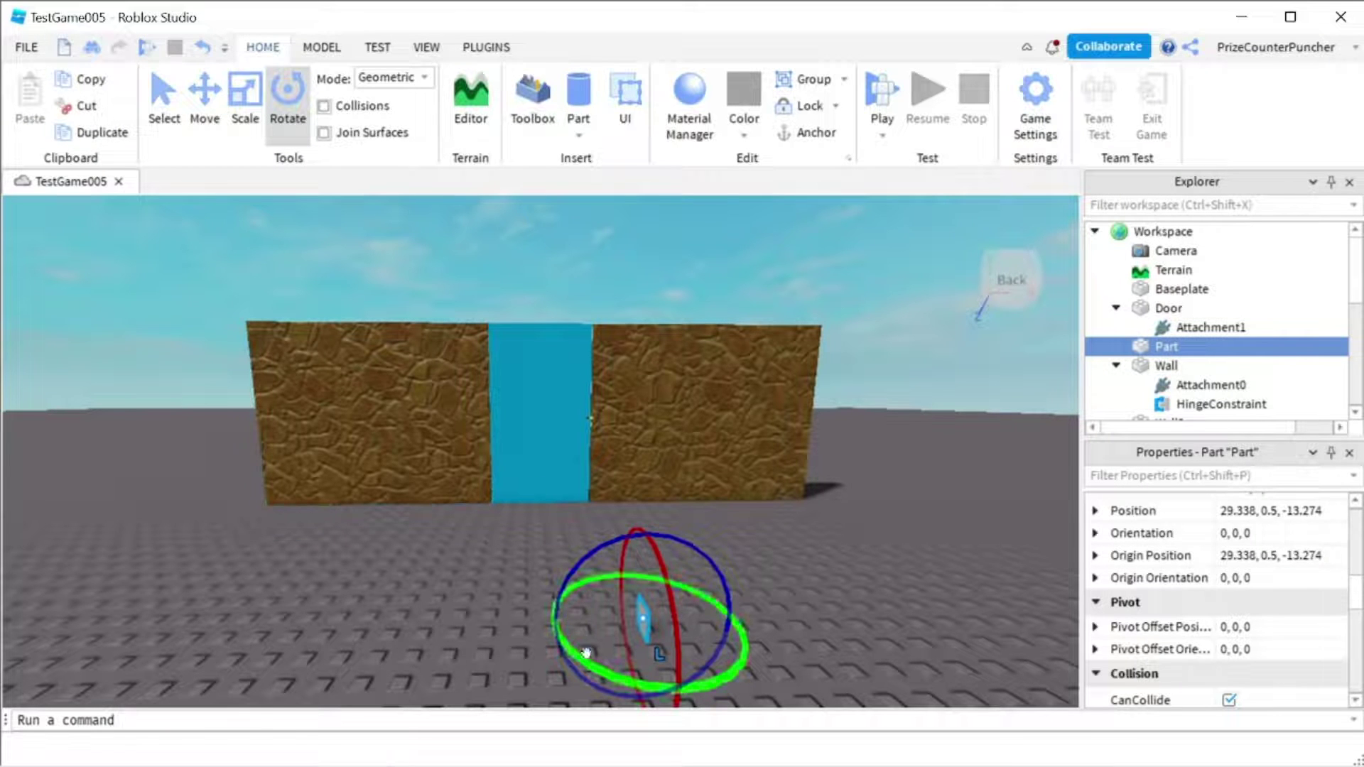
pyautogui.moveTo(584, 661); pyautogui.dragTo(621, 658)
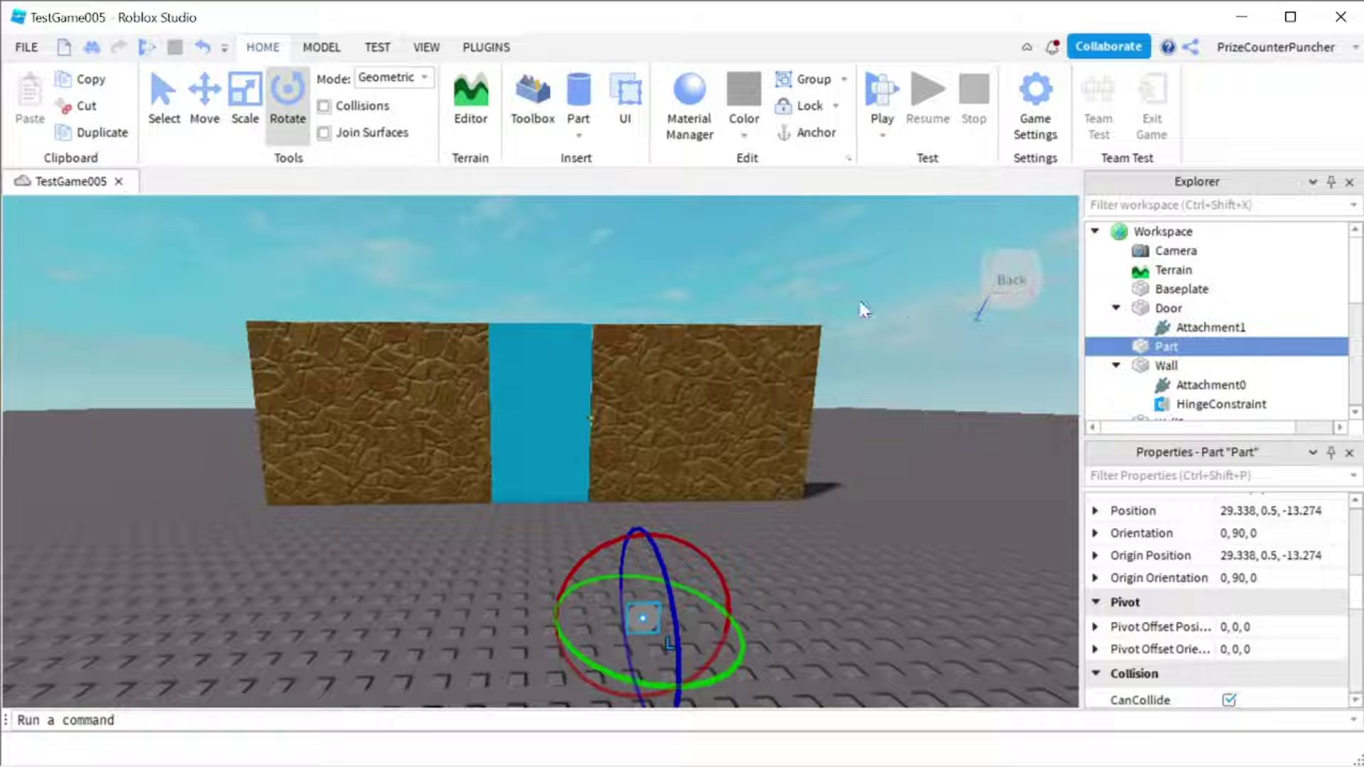
pyautogui.click(534, 97)
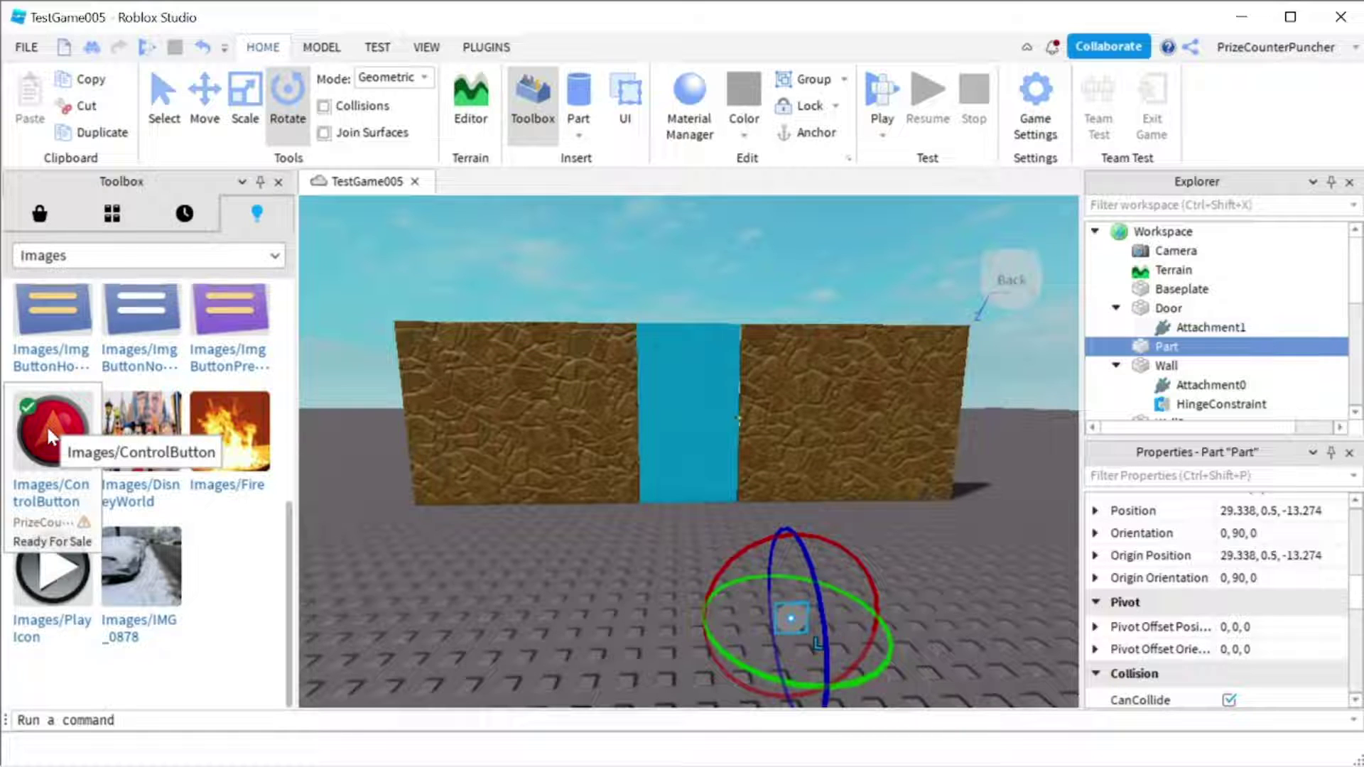
# Rename the new Part to 'Button' in Explorer.
pyautogui.moveTo(1183, 355)
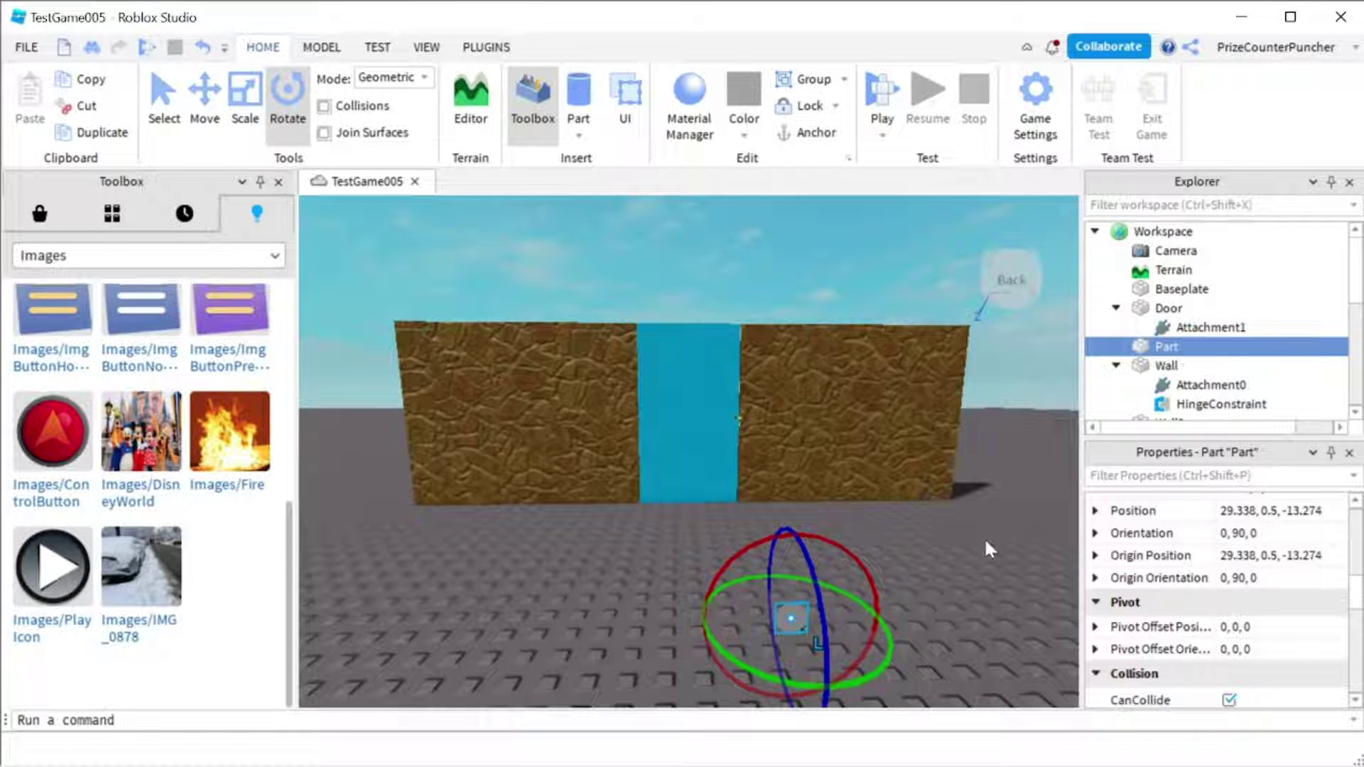
pyautogui.click(1168, 348)
pyautogui.write('Button')
pyautogui.press('Return')
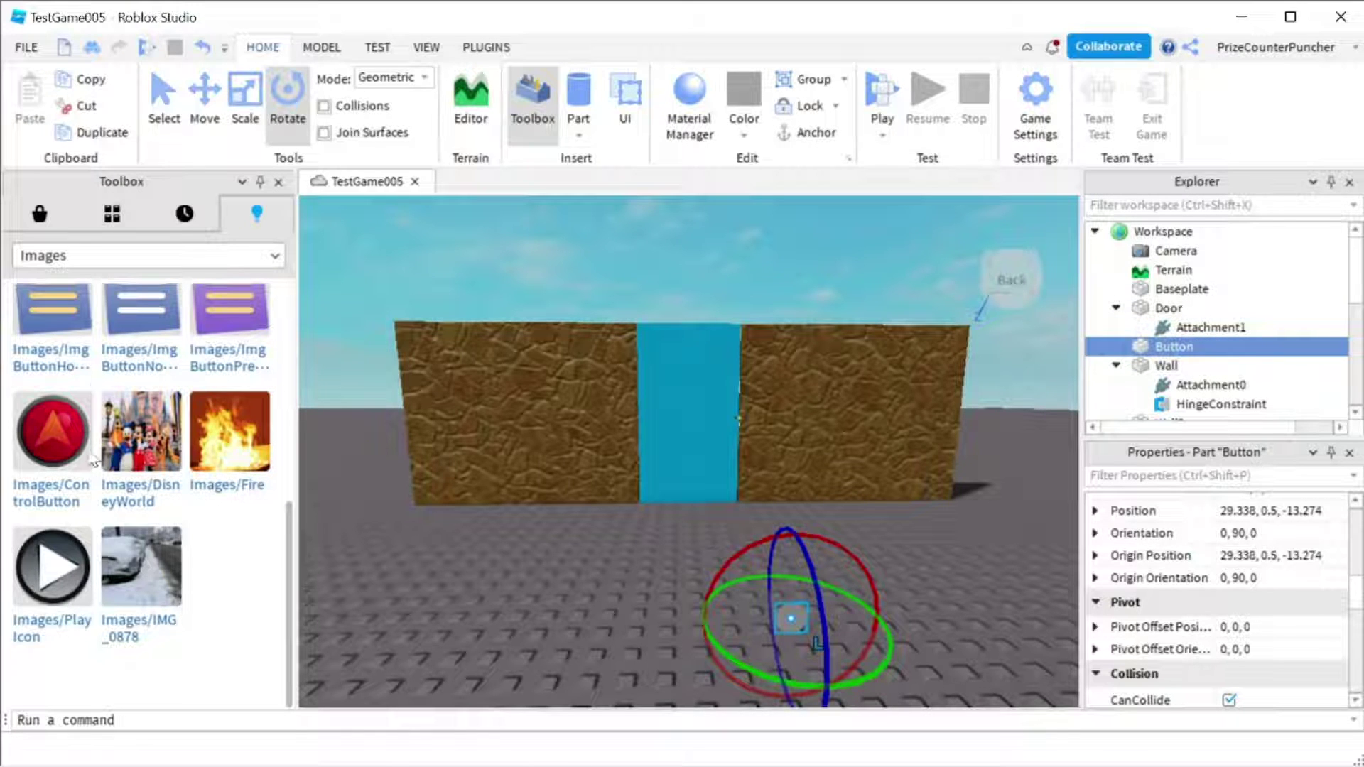
pyautogui.moveTo(89, 454)
pyautogui.moveTo(1193, 358)
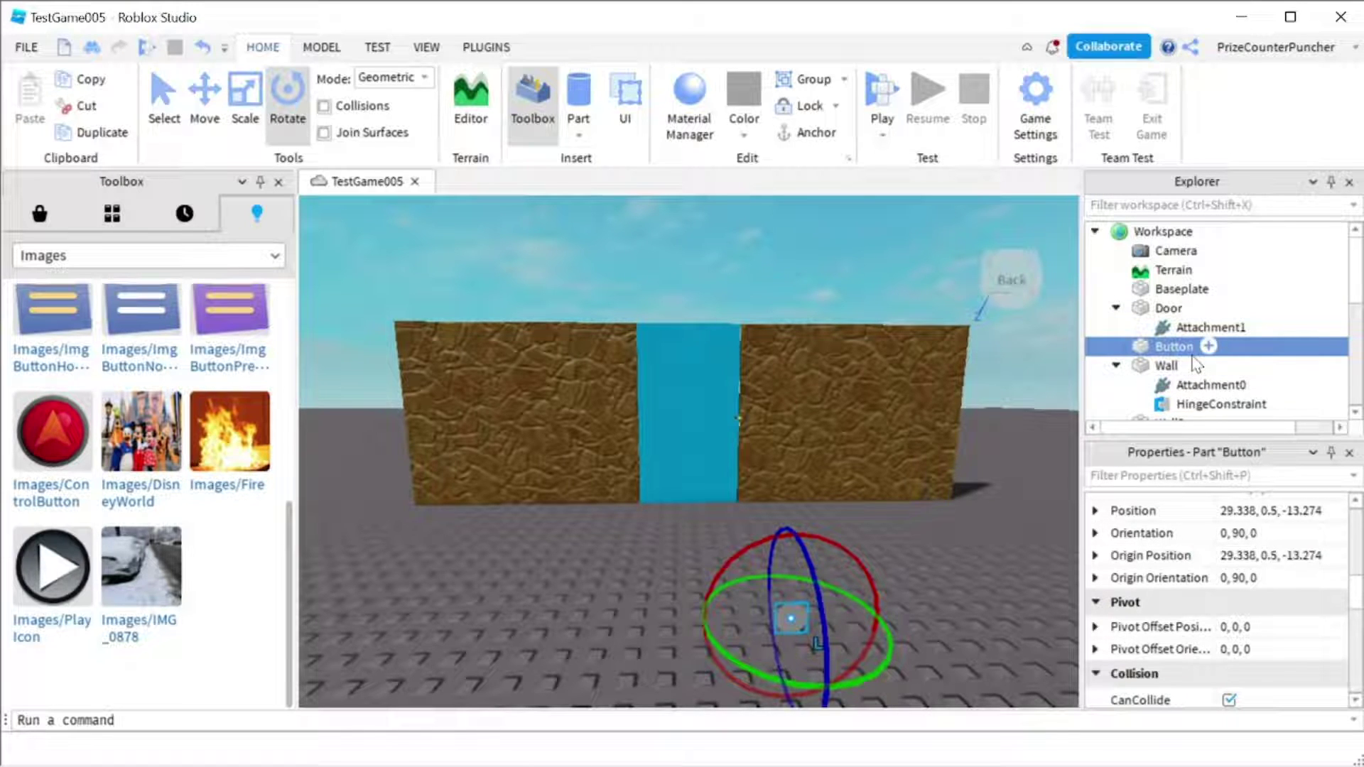
# Add the Images/ControlButton decal to the Button part and set its Face to Left.
pyautogui.click(62, 432)
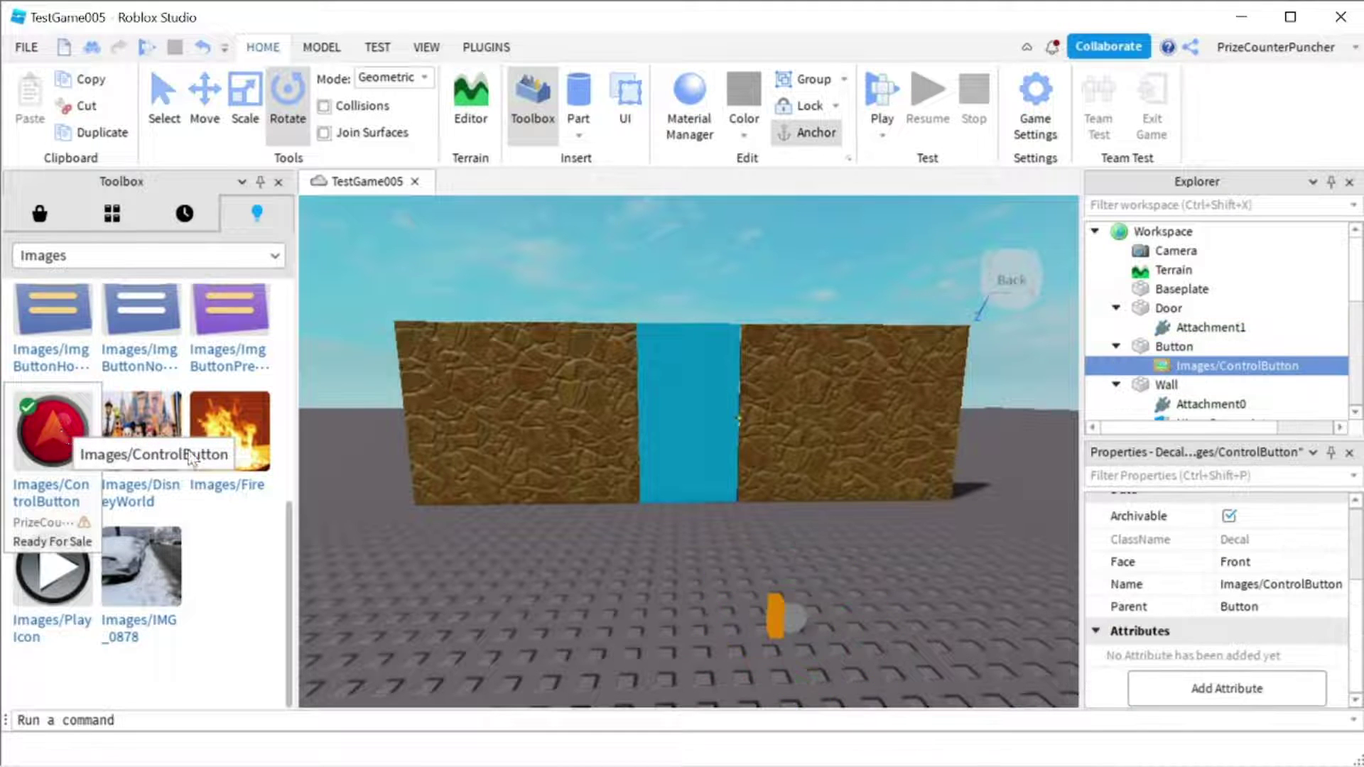
pyautogui.moveTo(1201, 373)
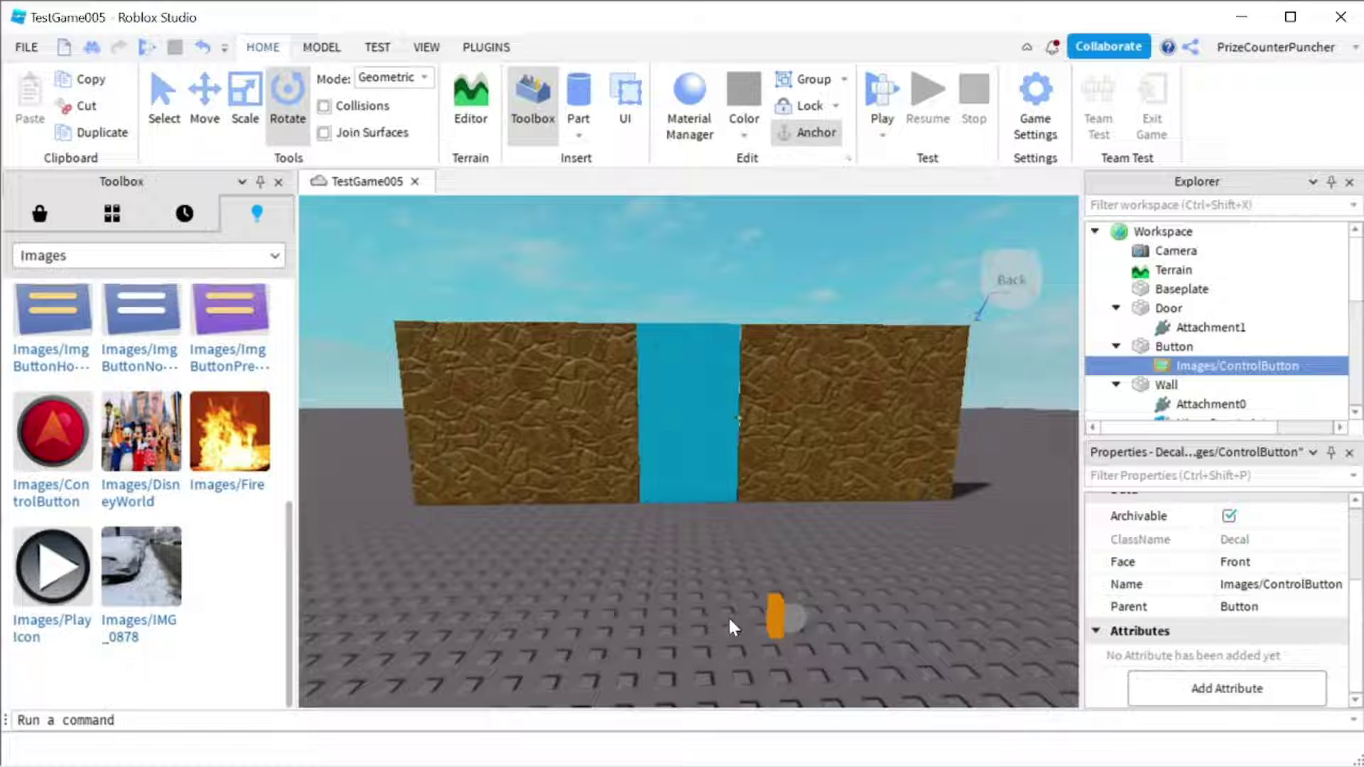
pyautogui.click(1261, 567)
pyautogui.click(1261, 567)
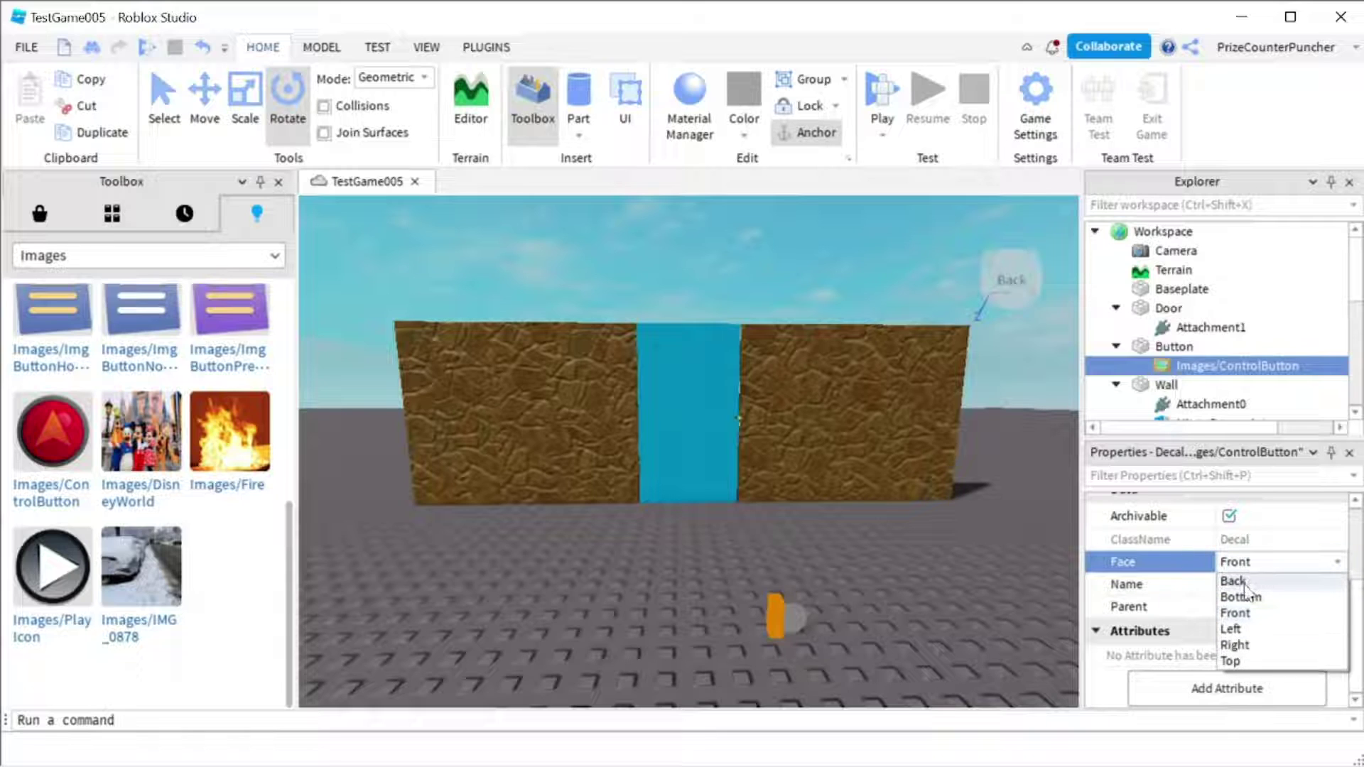
pyautogui.click(1236, 630)
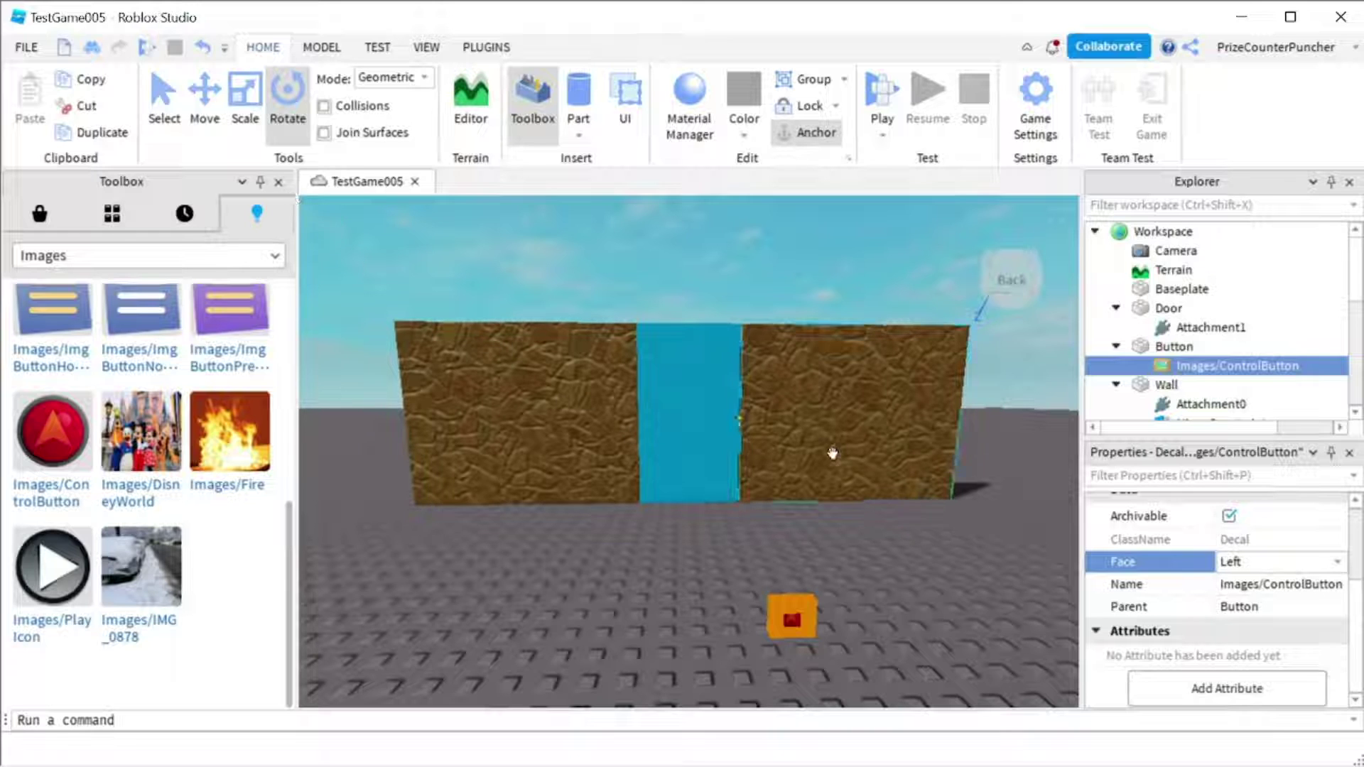
# Anchor the Button part and set it into the wall just right of the door.
pyautogui.click(279, 183)
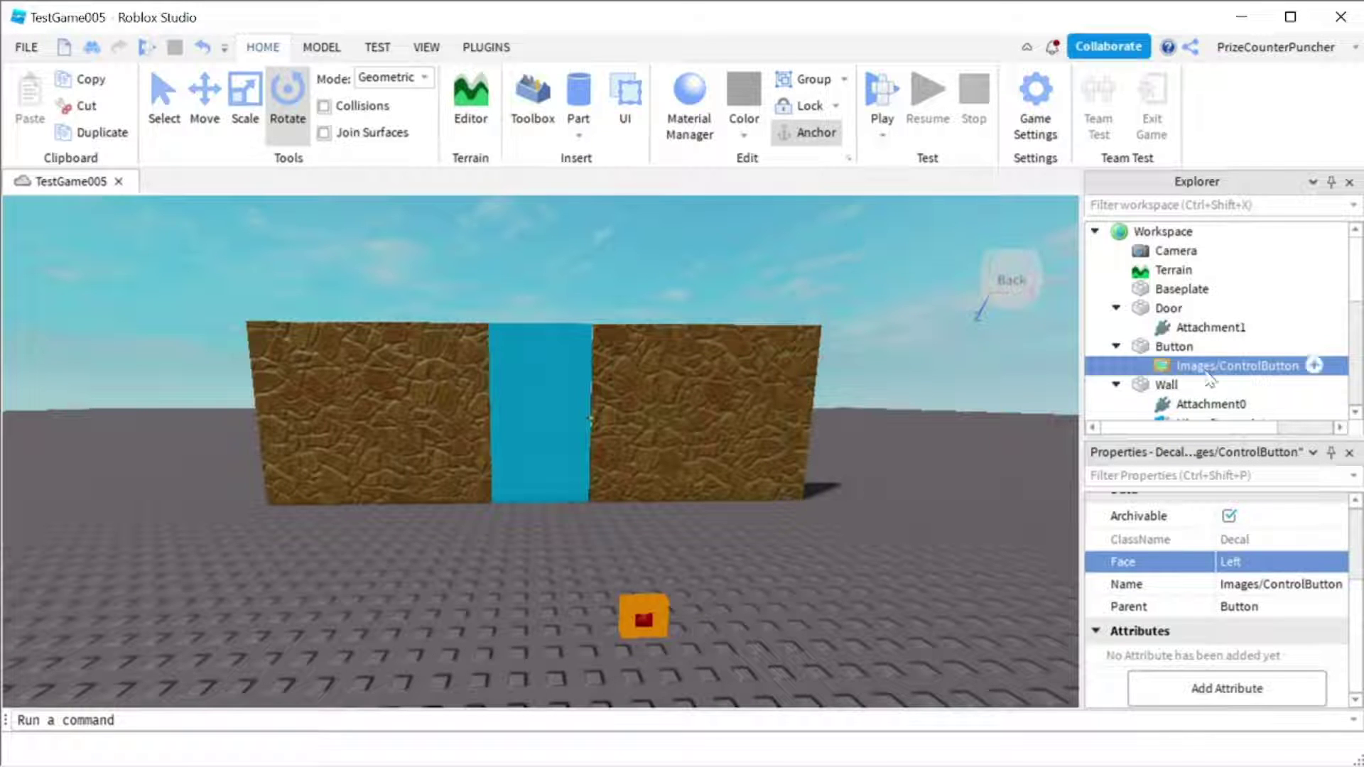
pyautogui.click(1174, 346)
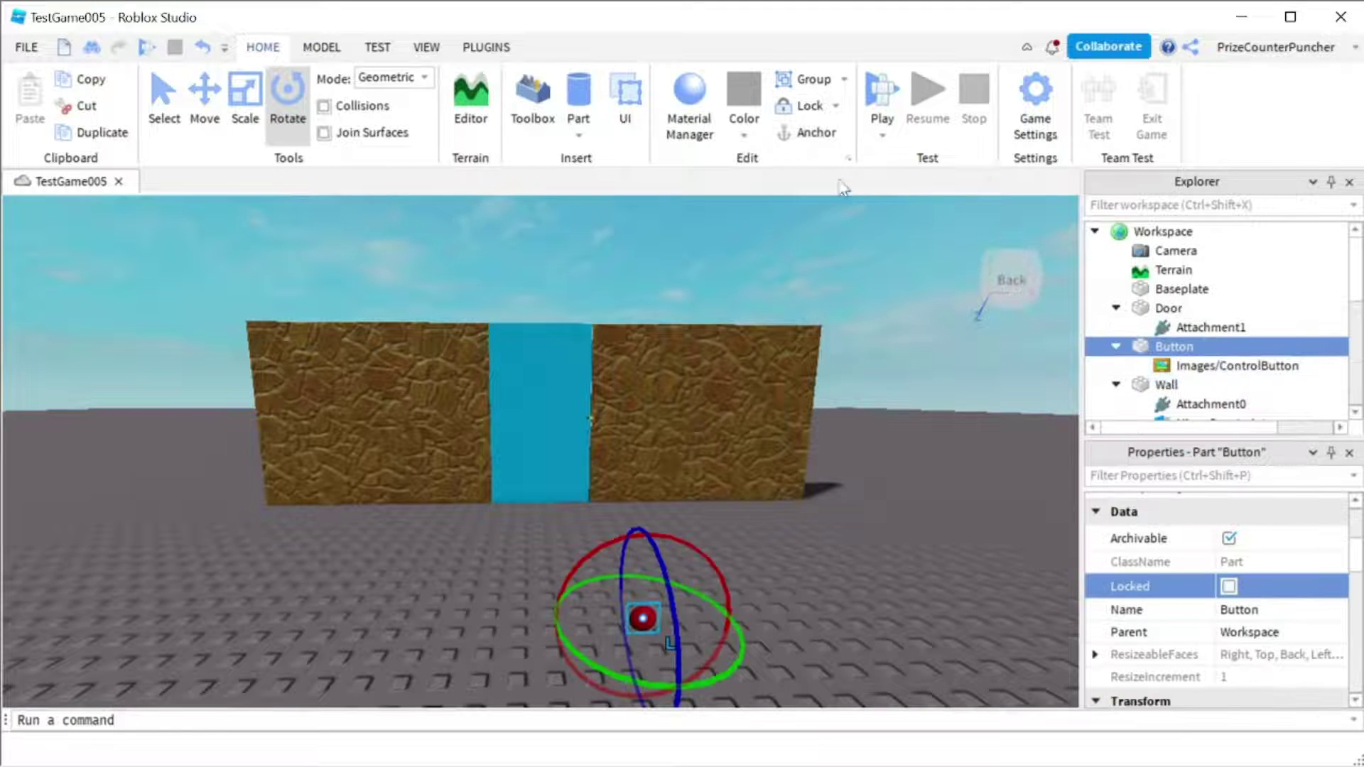
pyautogui.click(810, 132)
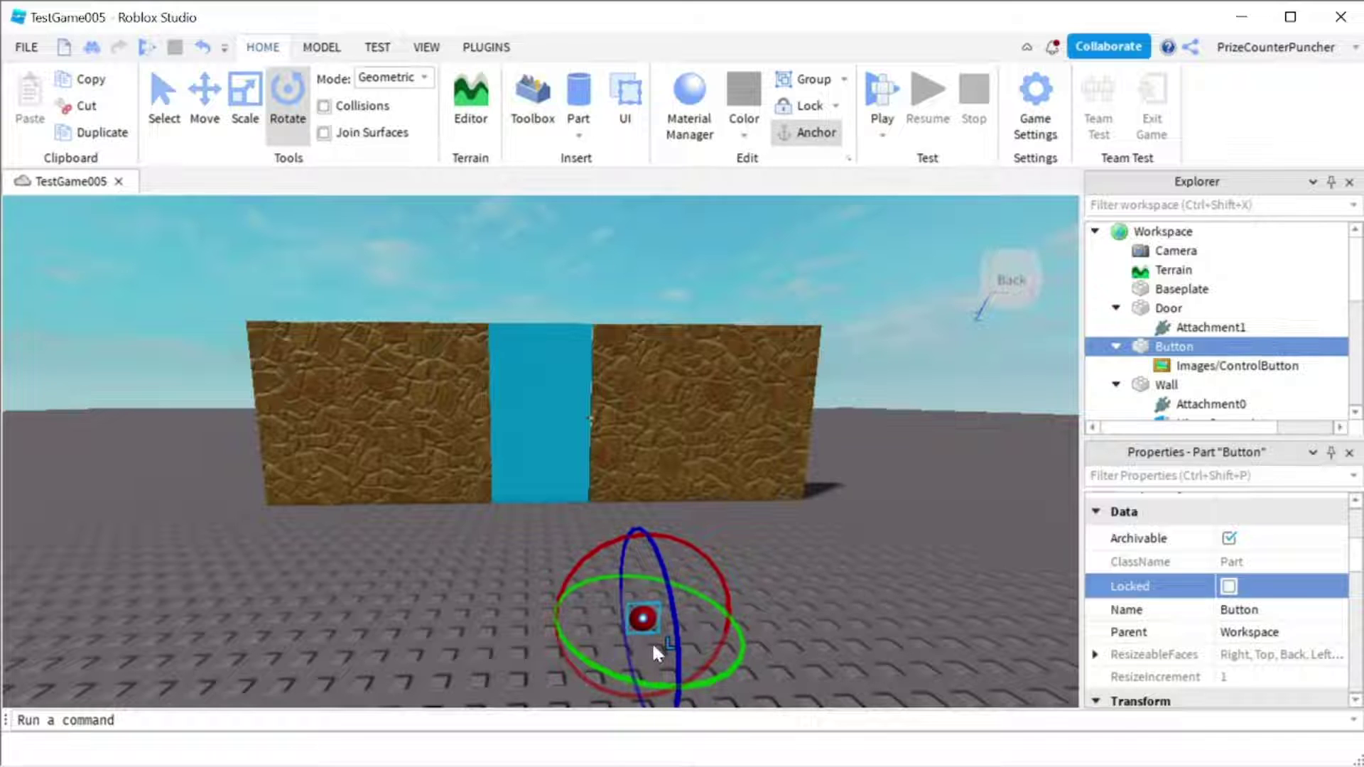
pyautogui.moveTo(643, 619); pyautogui.dragTo(621, 452)
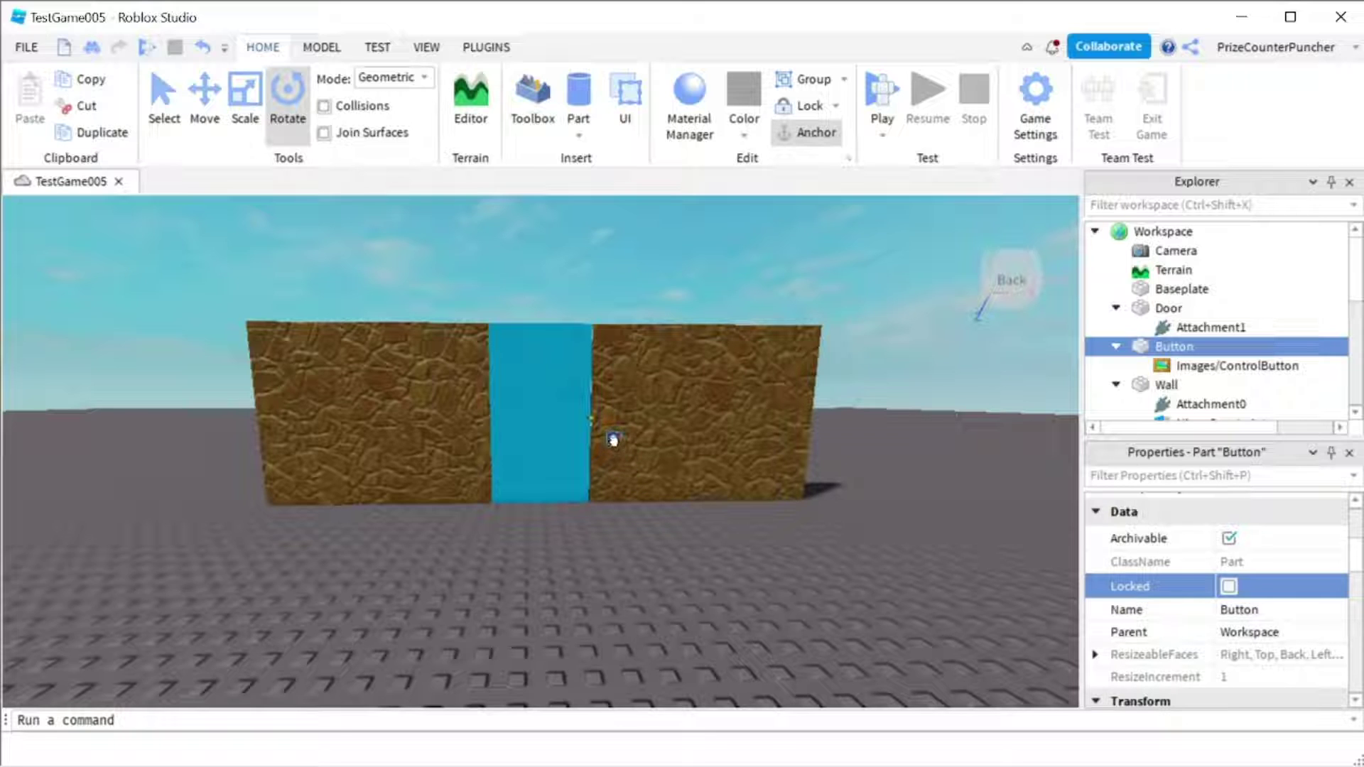
pyautogui.moveTo(612, 432); pyautogui.dragTo(613, 432)
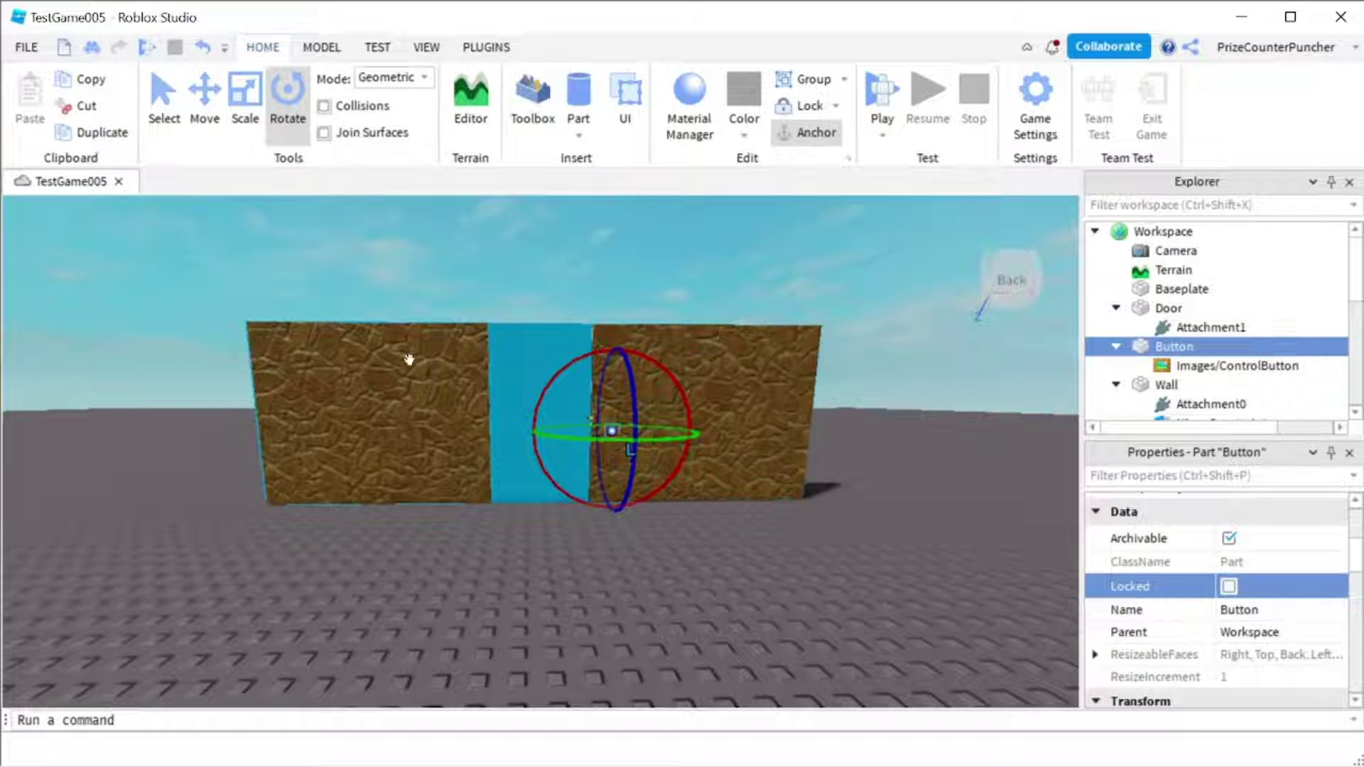
# Stretch the Button part downward, then return to the Select tool.
pyautogui.click(245, 96)
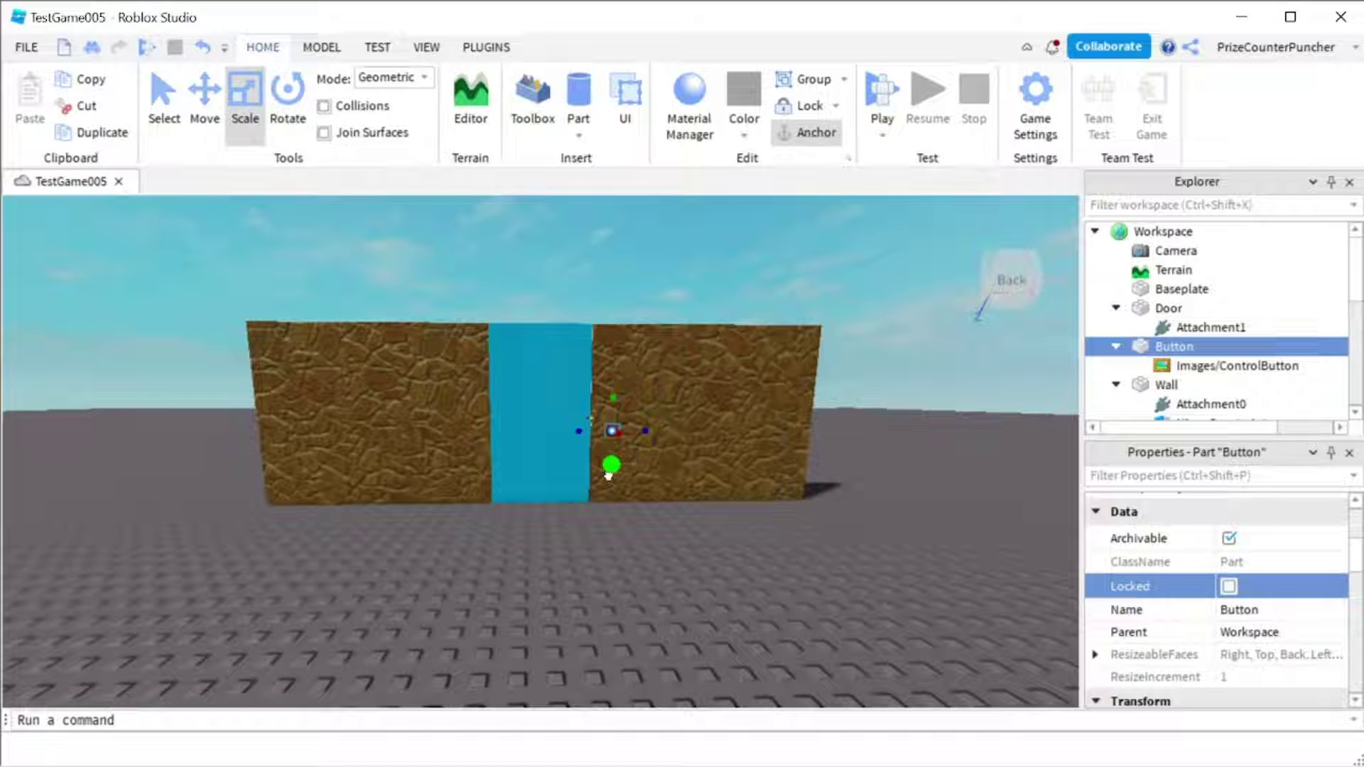
pyautogui.moveTo(608, 476); pyautogui.dragTo(608, 488)
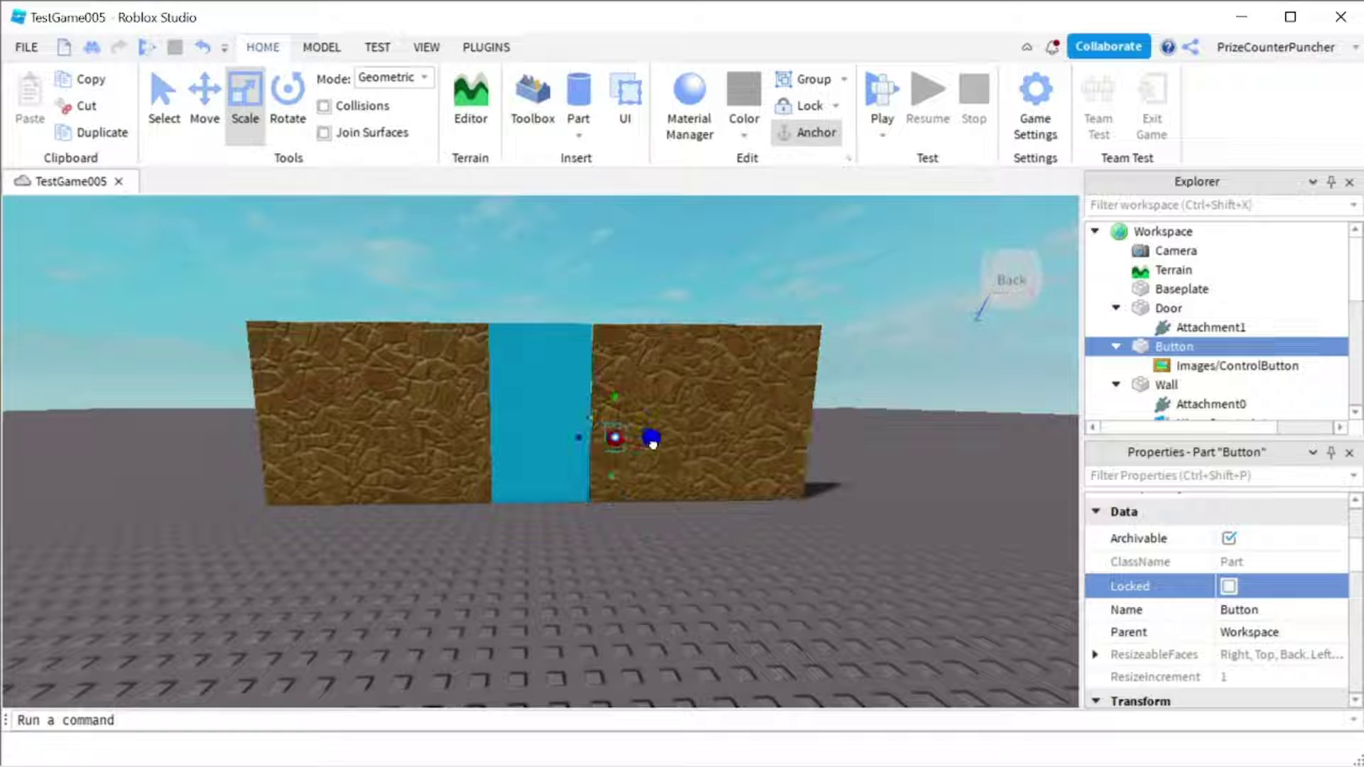
pyautogui.click(163, 99)
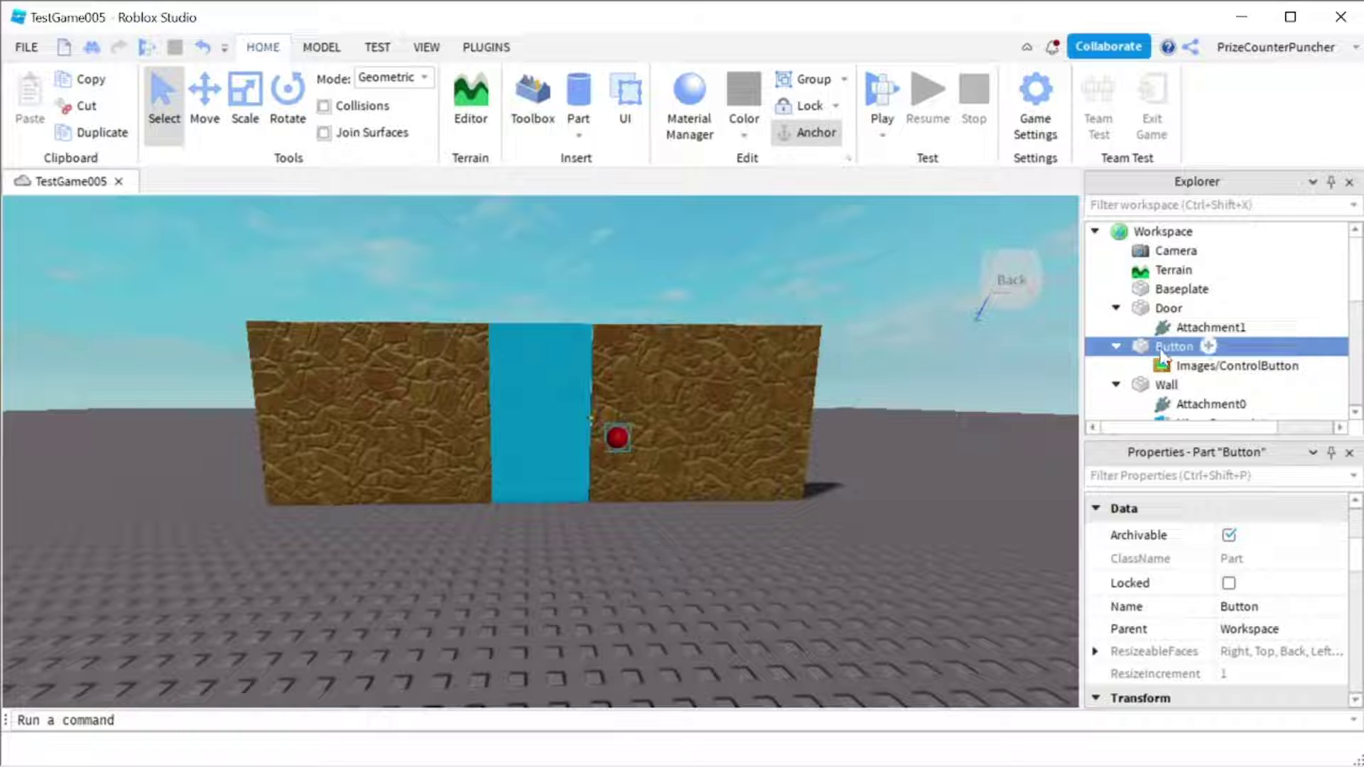
# Add a ClickDetector under Button and a Script under it containing the door-hinge code.
pyautogui.click(1213, 348)
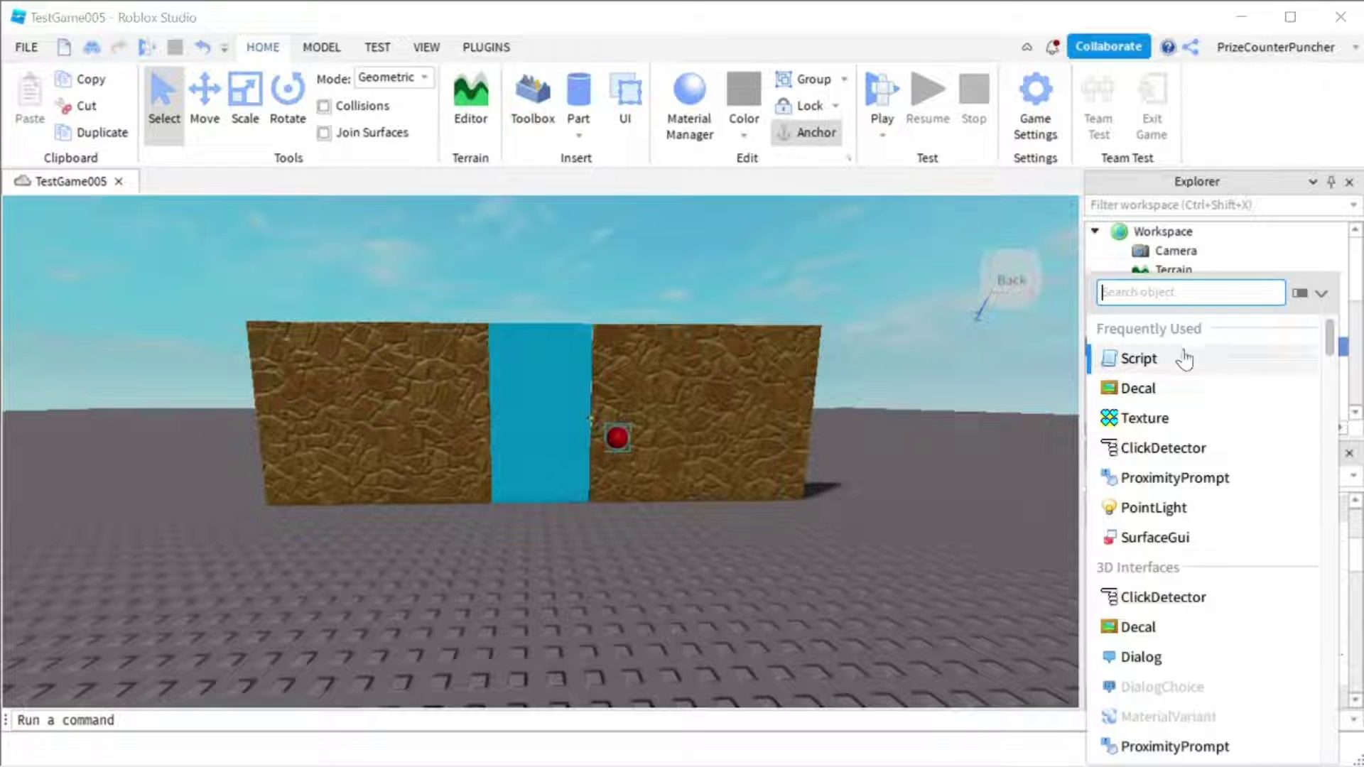
pyautogui.click(1176, 459)
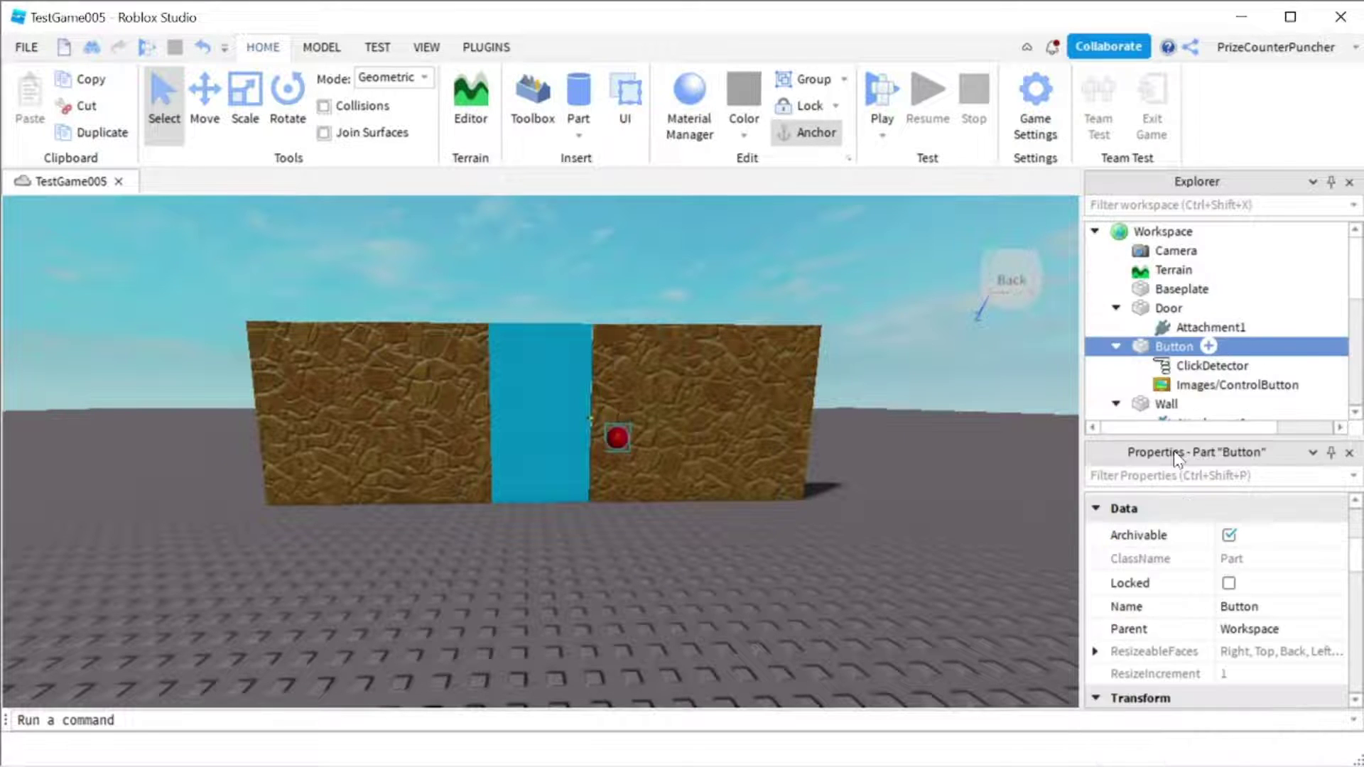
pyautogui.click(1201, 366)
pyautogui.click(1263, 365)
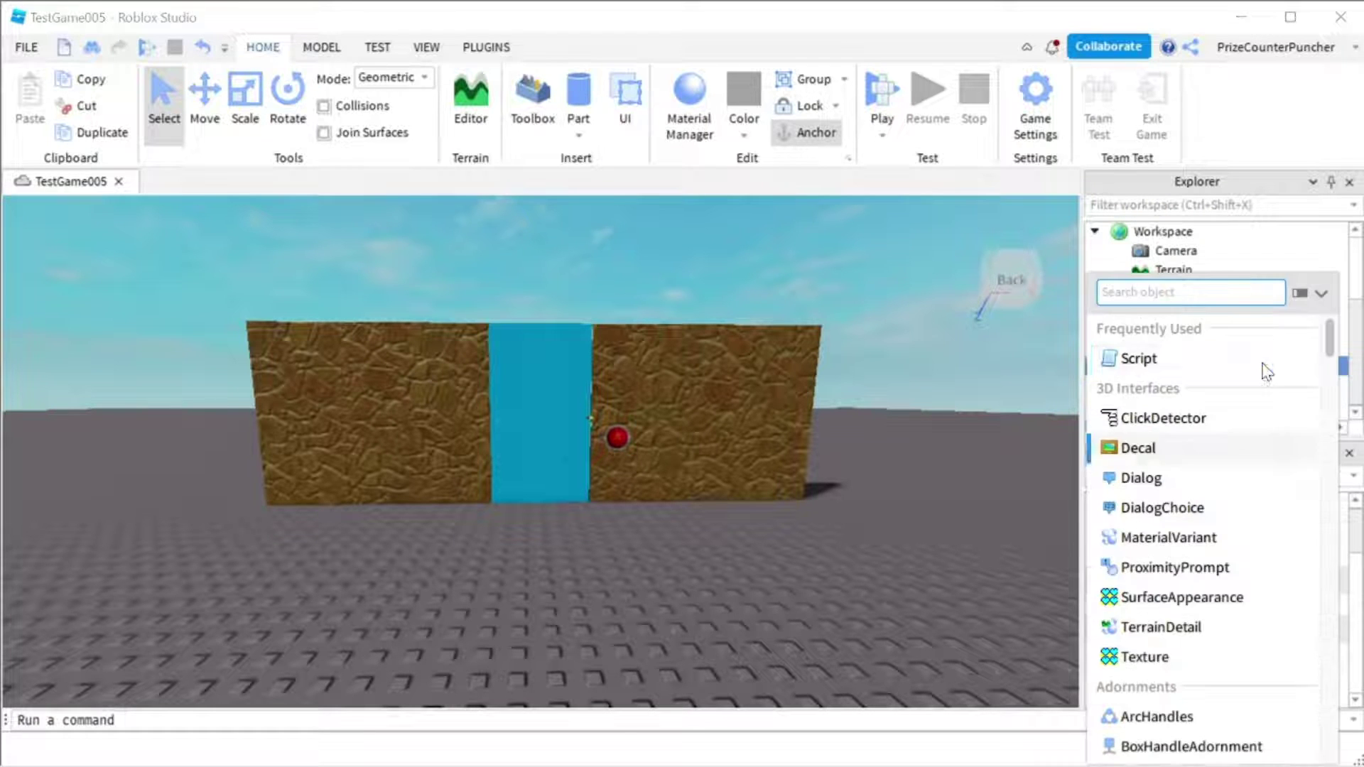
pyautogui.click(1141, 359)
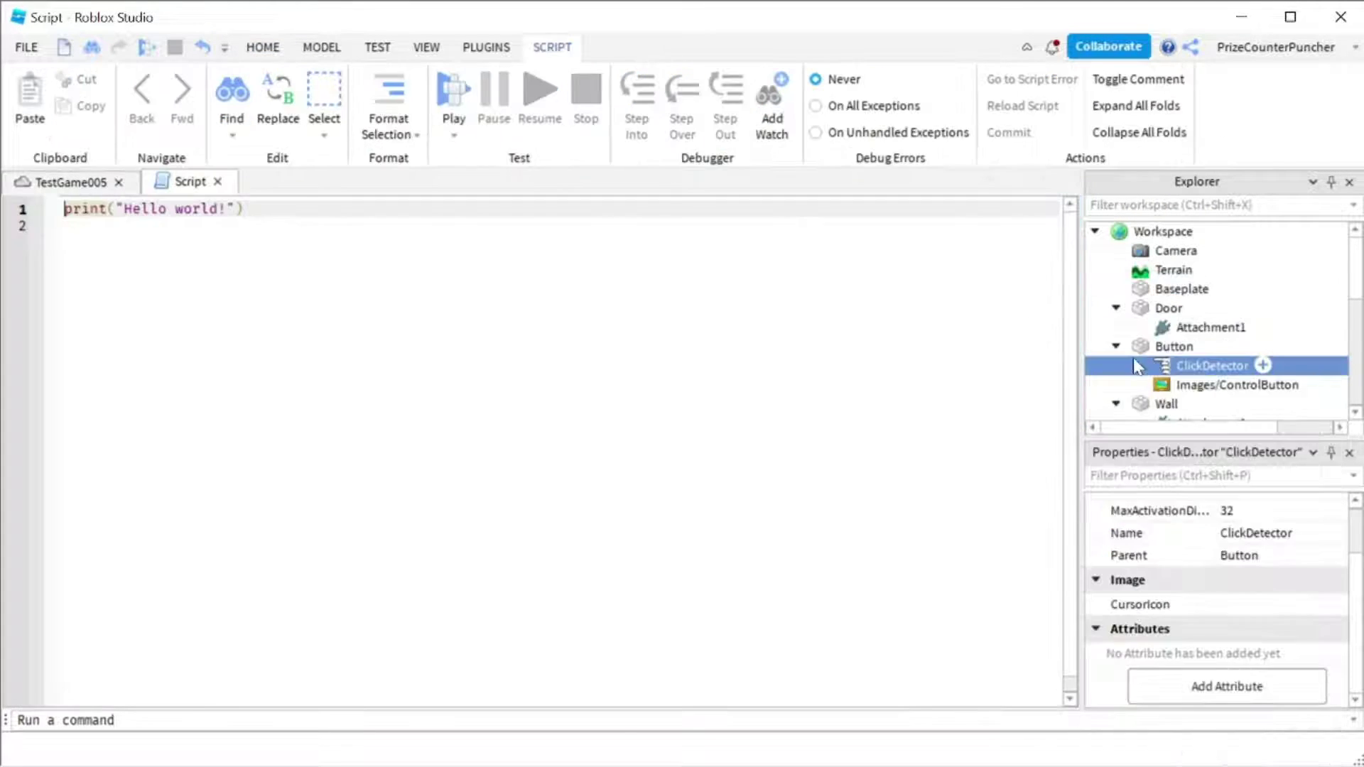
pyautogui.hotkey('ctrl', 'a')
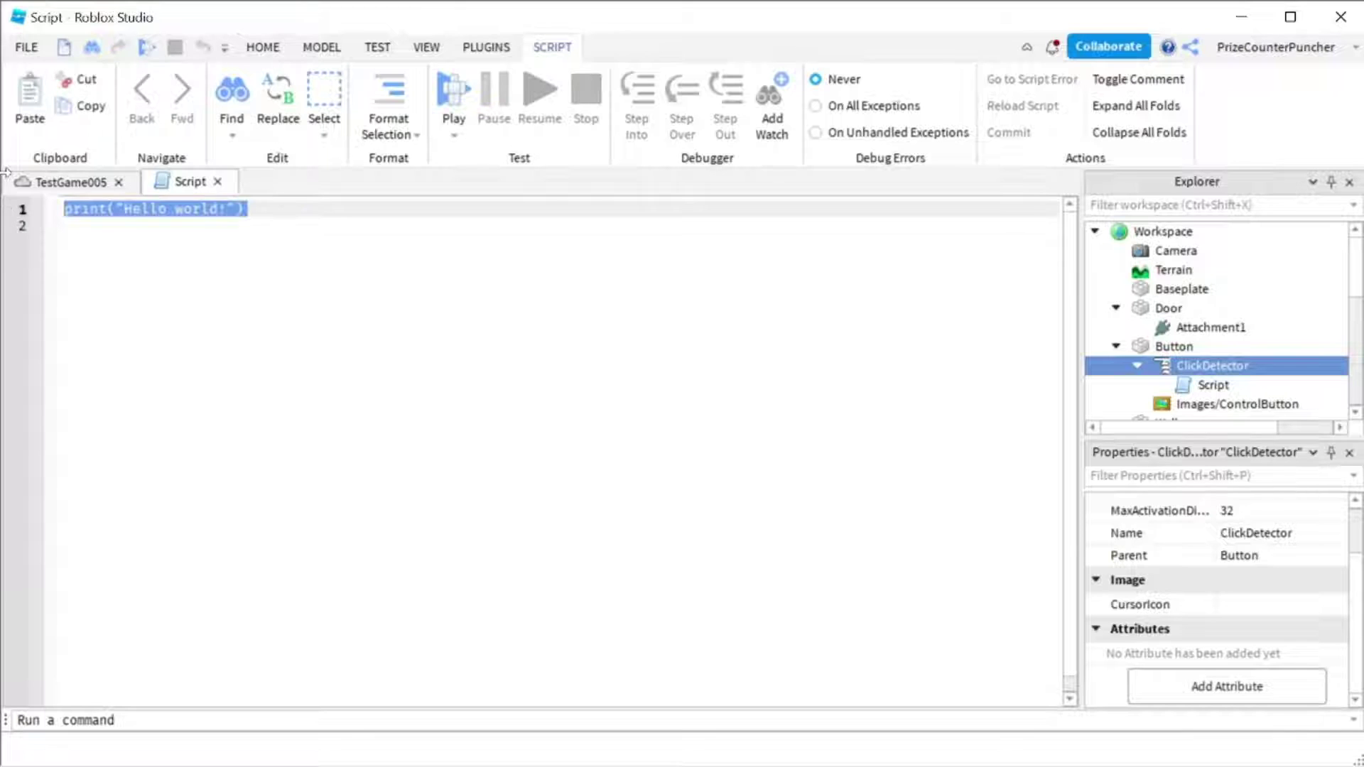
pyautogui.write('local click = script.Parent local hinge = game.Workspace.Wall.HingeConstraint  click.MouseClick:Connect(function() \thinge.TargetAngle = 120 \twait(7) \thinge.TargetAngle = 0 end)')
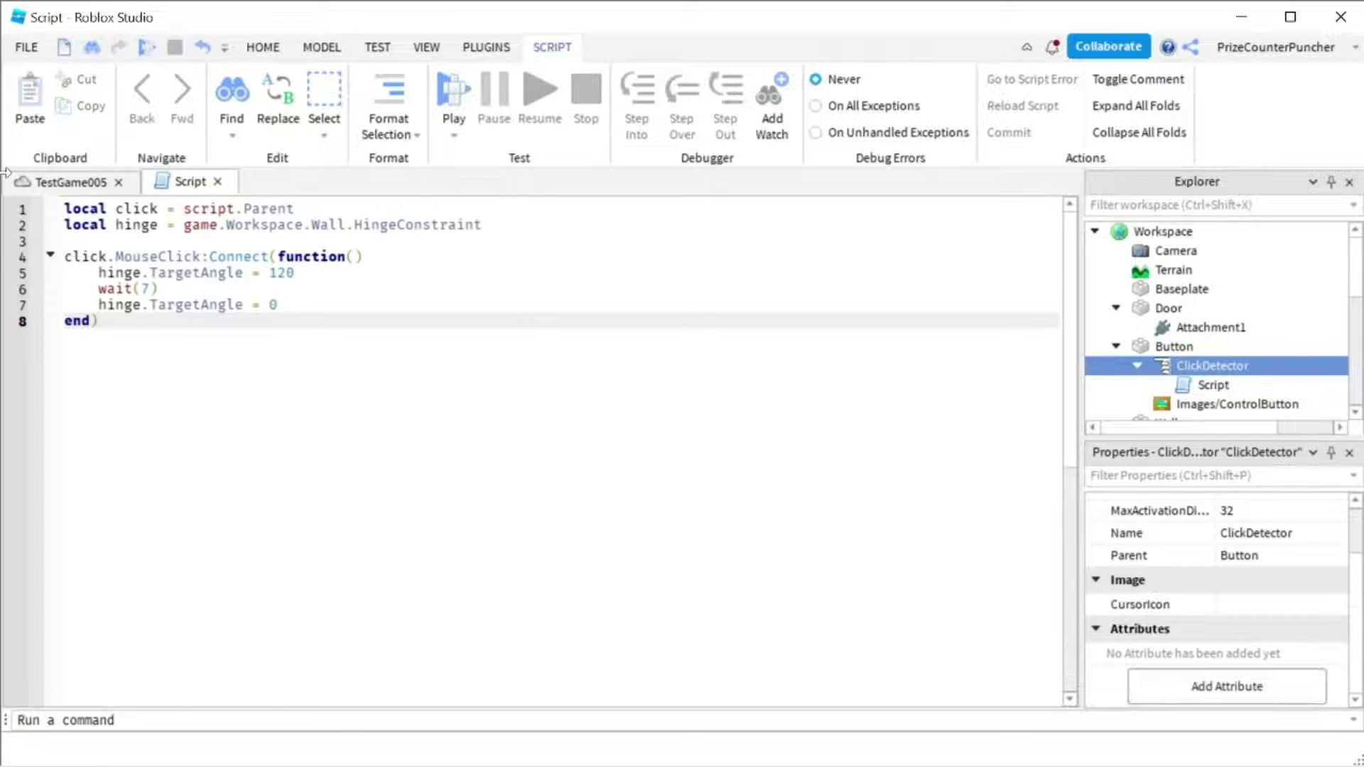
# Check the script's click and hinge variables against the Wall's HingeConstraint in Explorer.
pyautogui.click(336, 208)
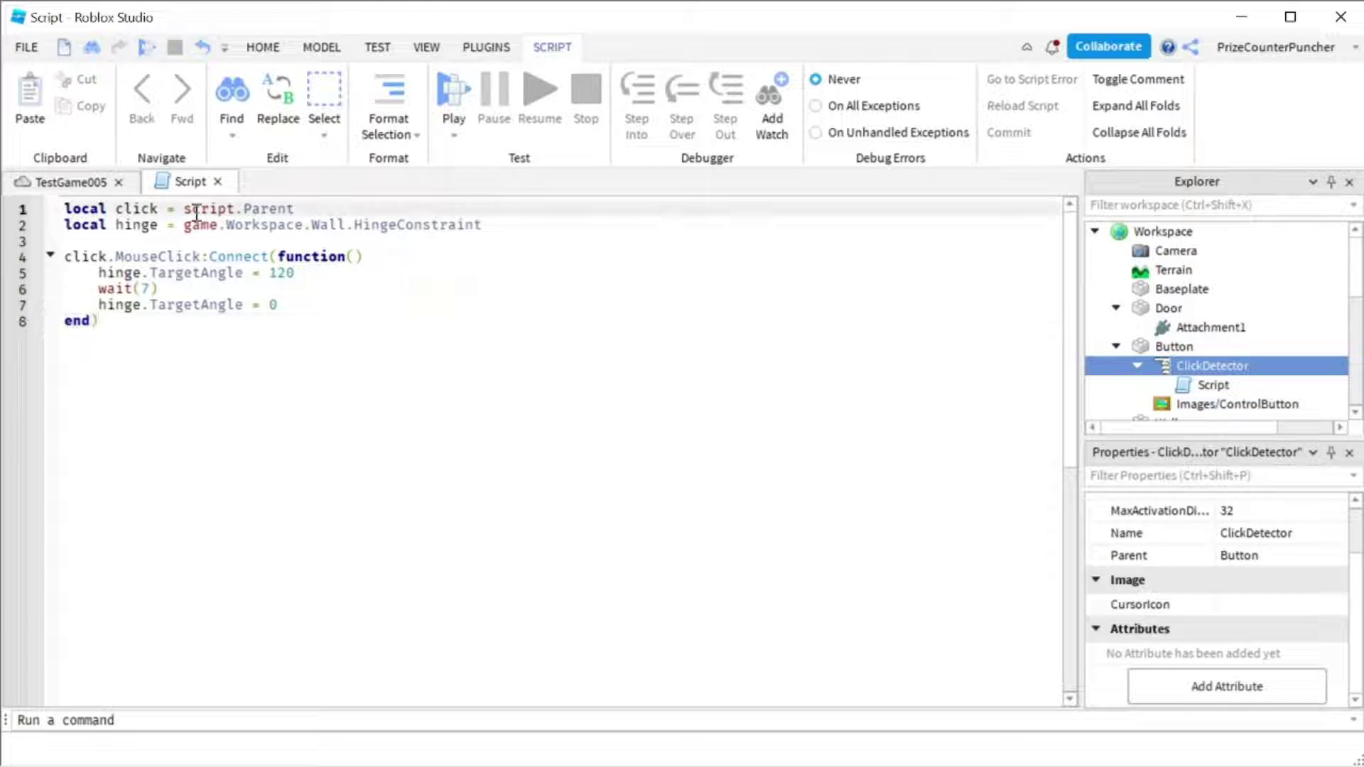
pyautogui.doubleClick(137, 208)
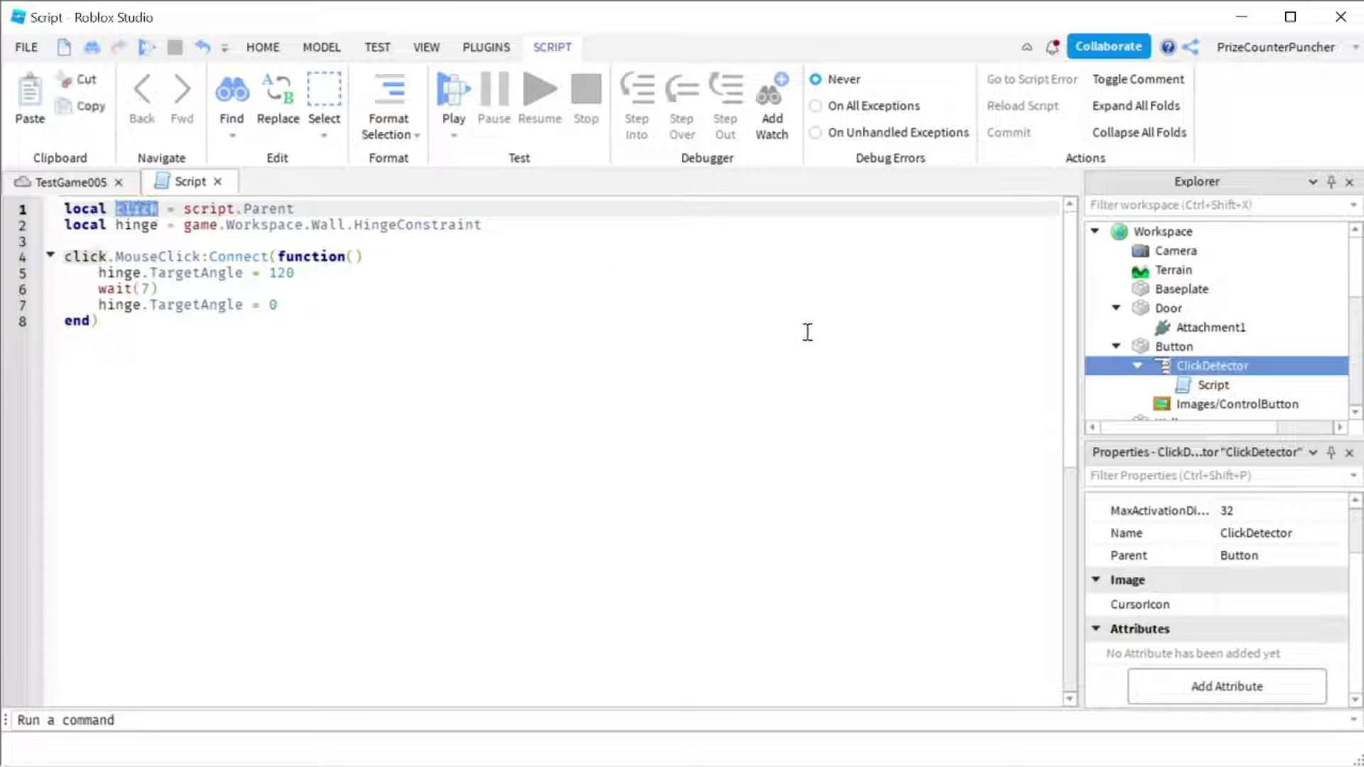
pyautogui.click(1213, 386)
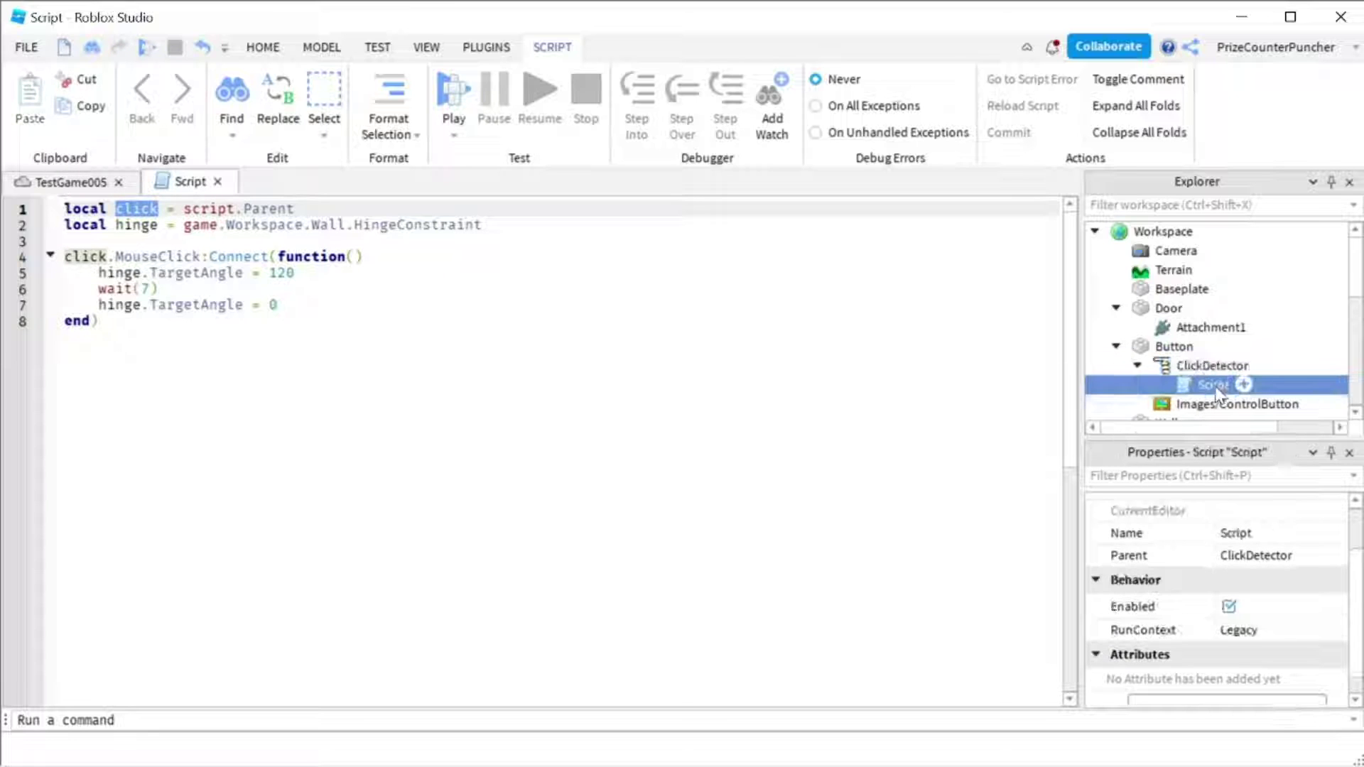
pyautogui.click(1212, 367)
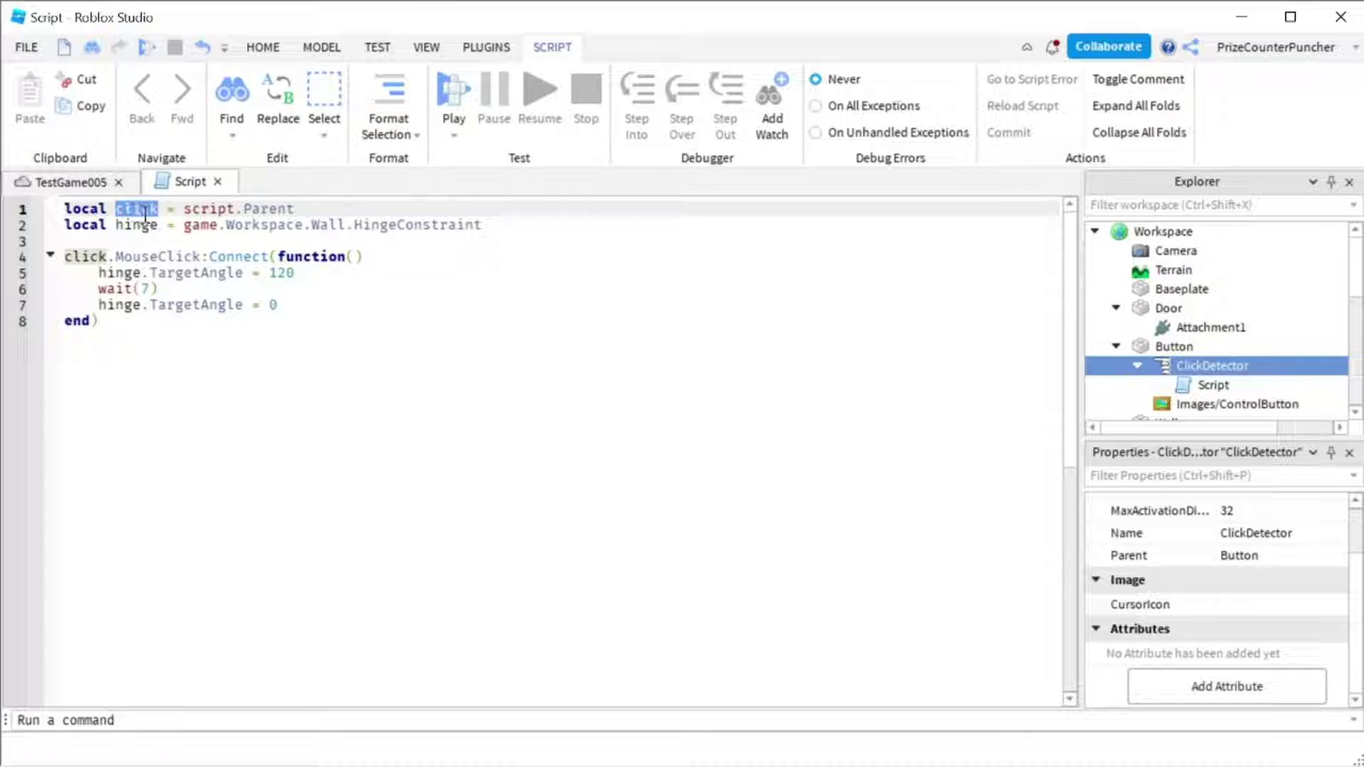
pyautogui.moveTo(1224, 369)
pyautogui.doubleClick(139, 225)
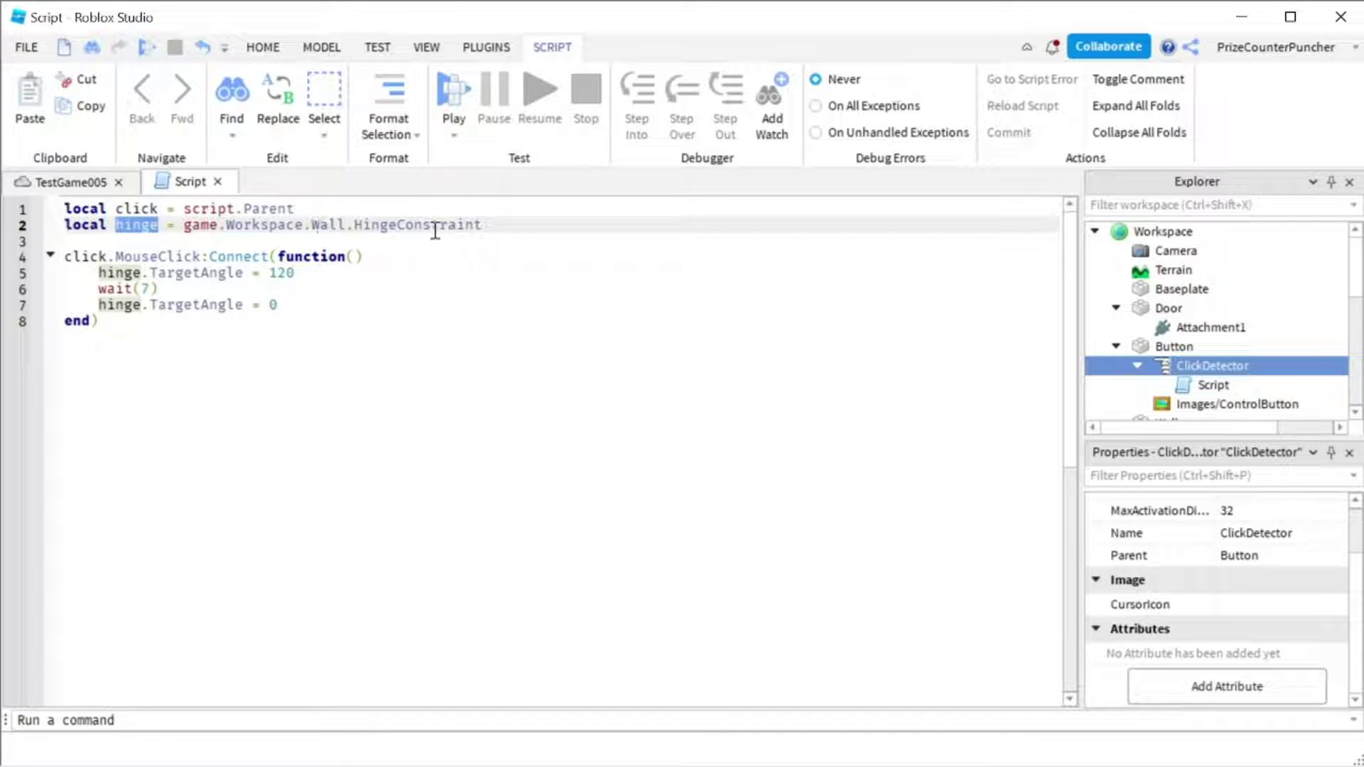
pyautogui.doubleClick(328, 224)
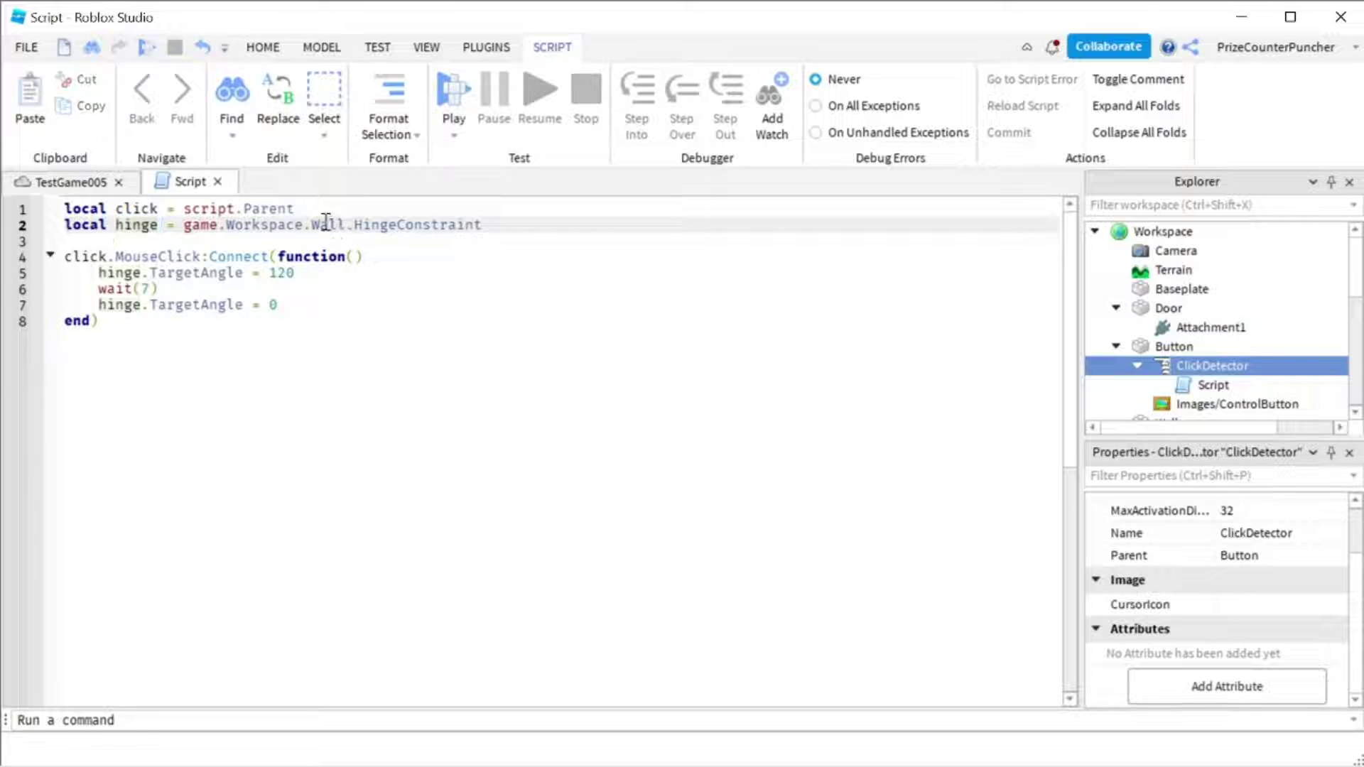
pyautogui.scroll(-2, 1165, 298)
pyautogui.click(1116, 326)
pyautogui.click(1169, 325)
pyautogui.click(1206, 360)
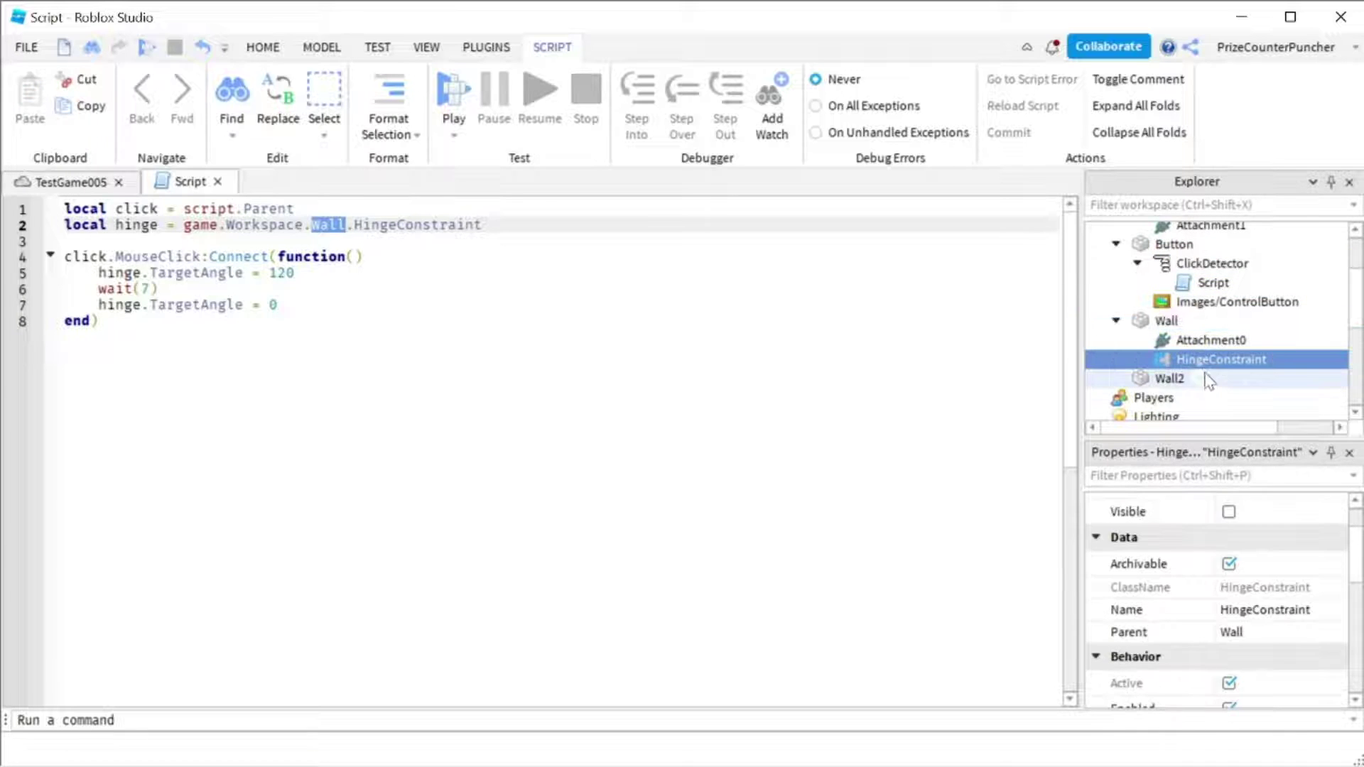
# Review the MouseClick code setting TargetAngle 120, wait(7), resetting to 0, then start a playtest.
pyautogui.doubleClick(131, 226)
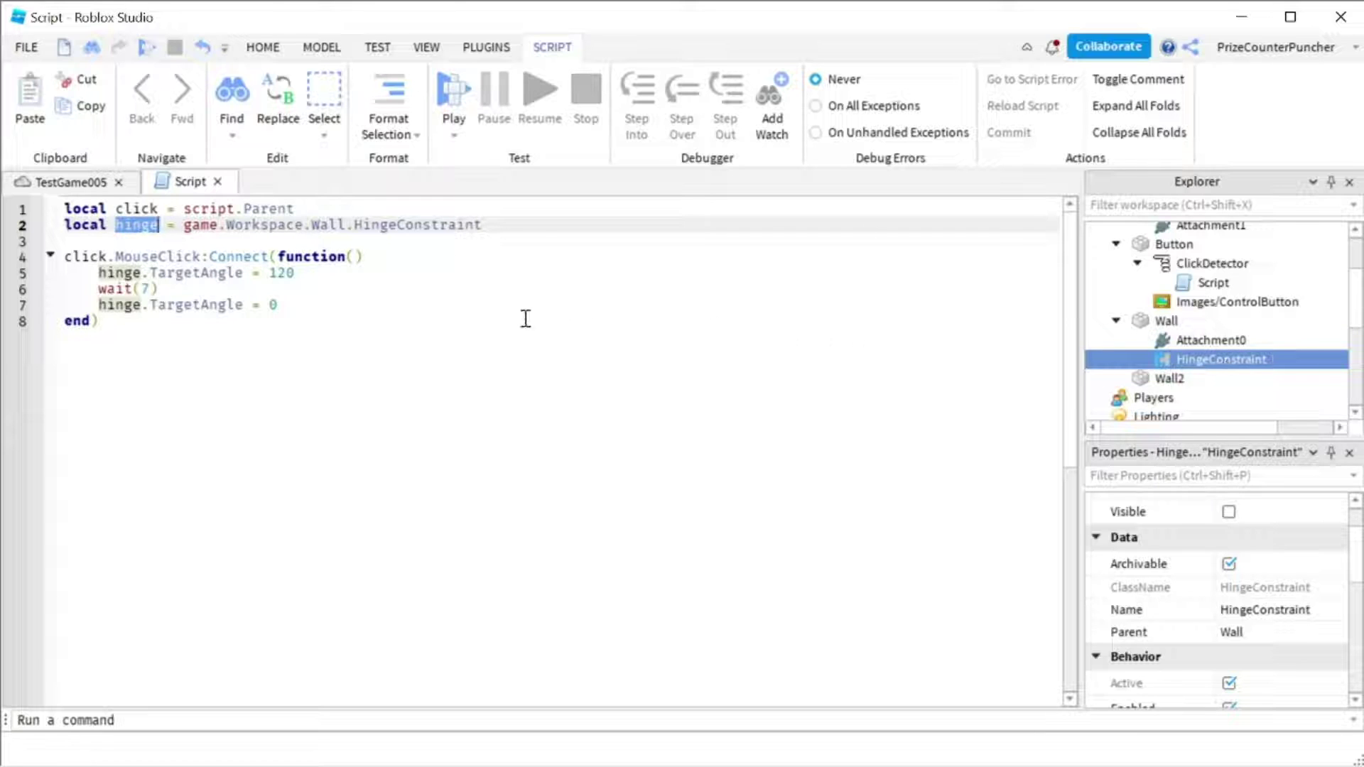
pyautogui.doubleClick(154, 257)
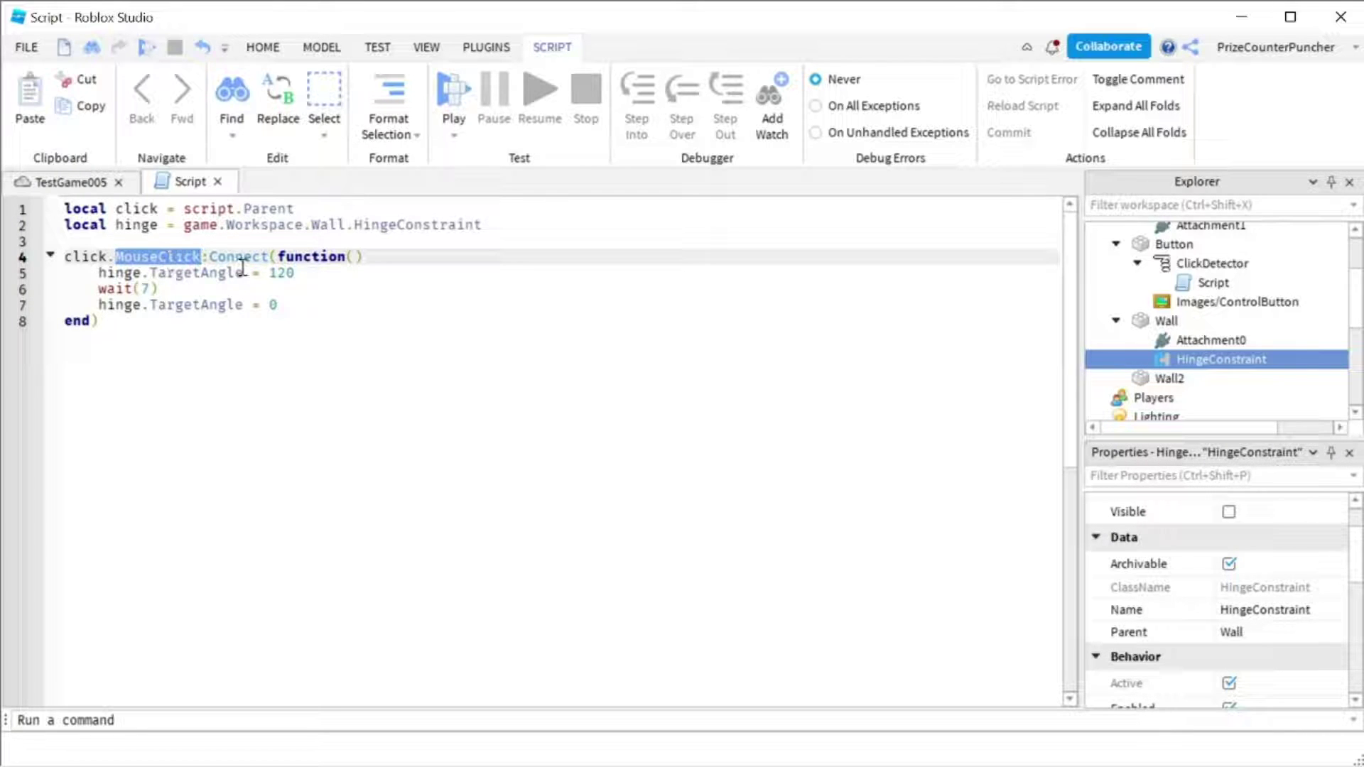
pyautogui.click(377, 256)
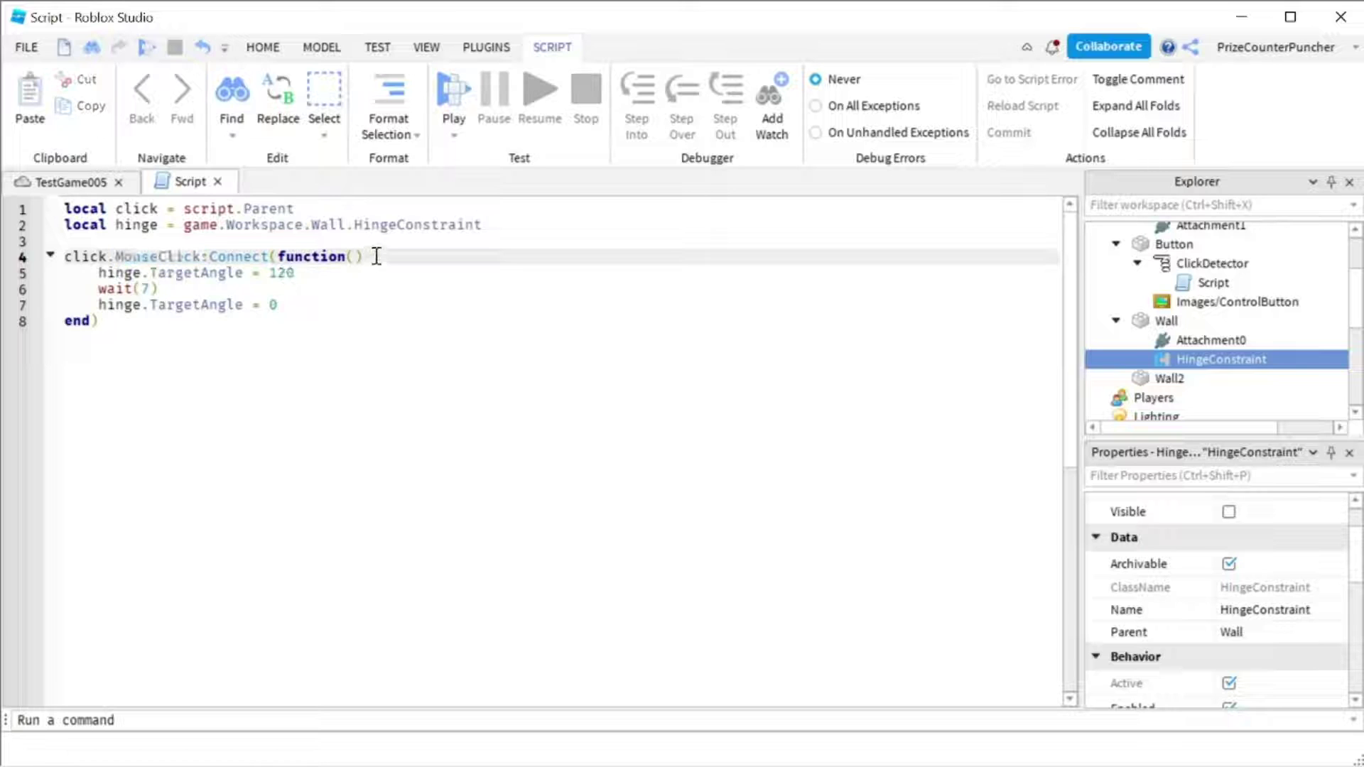
pyautogui.click(313, 275)
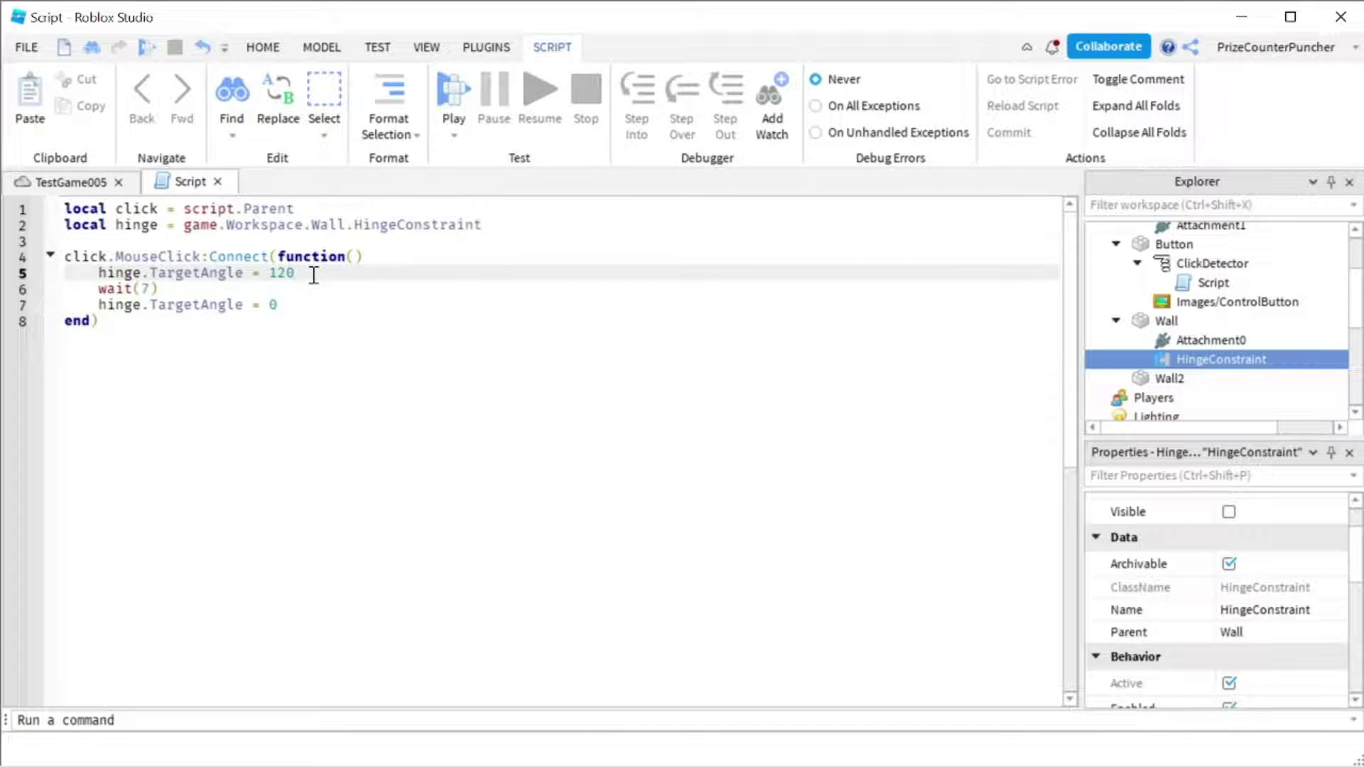
pyautogui.click(181, 290)
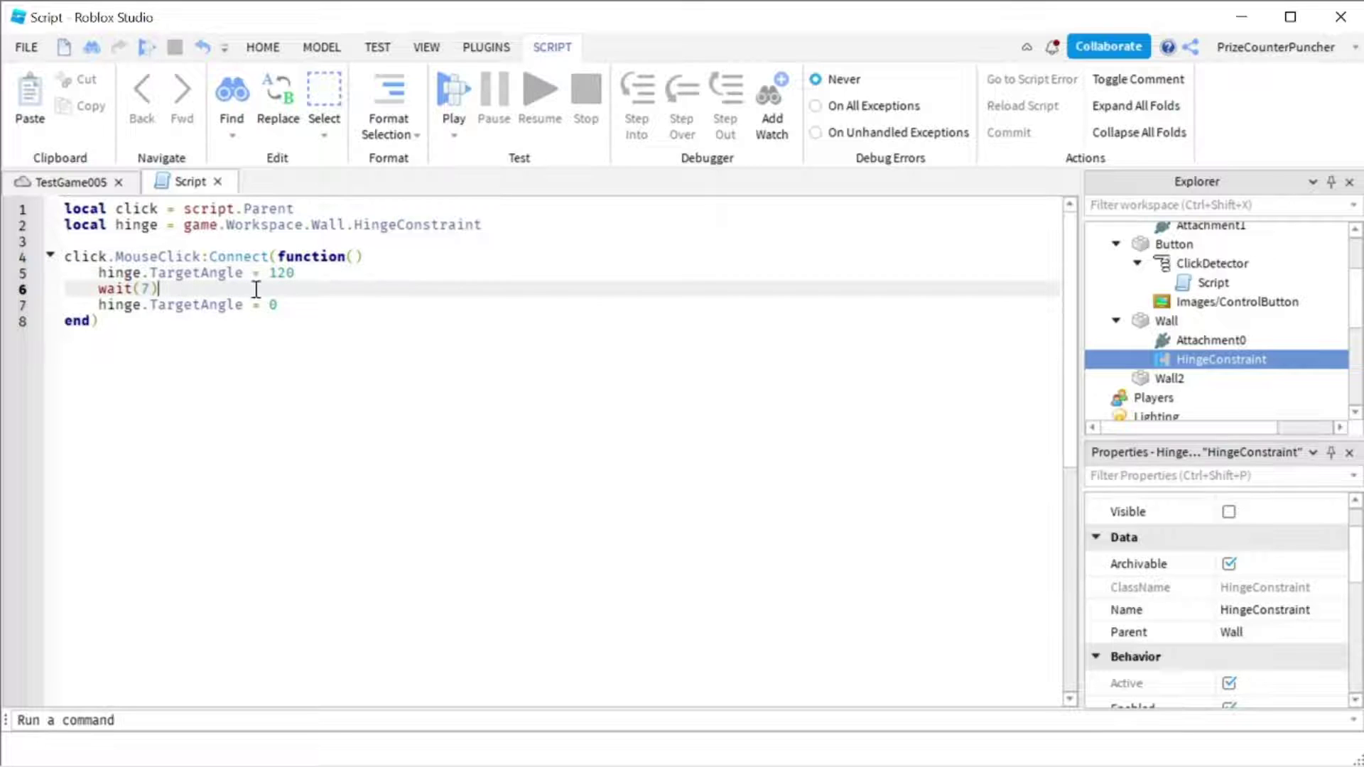
pyautogui.click(296, 305)
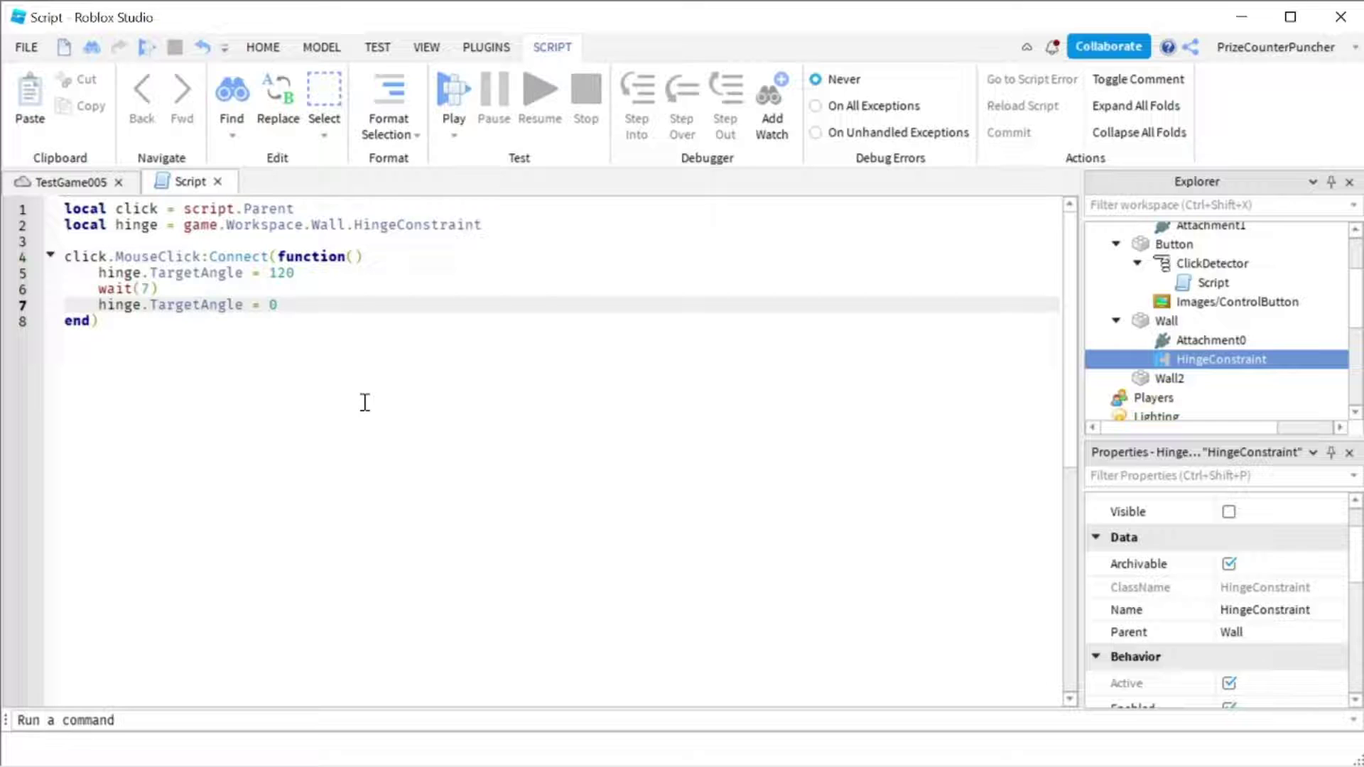
pyautogui.click(453, 91)
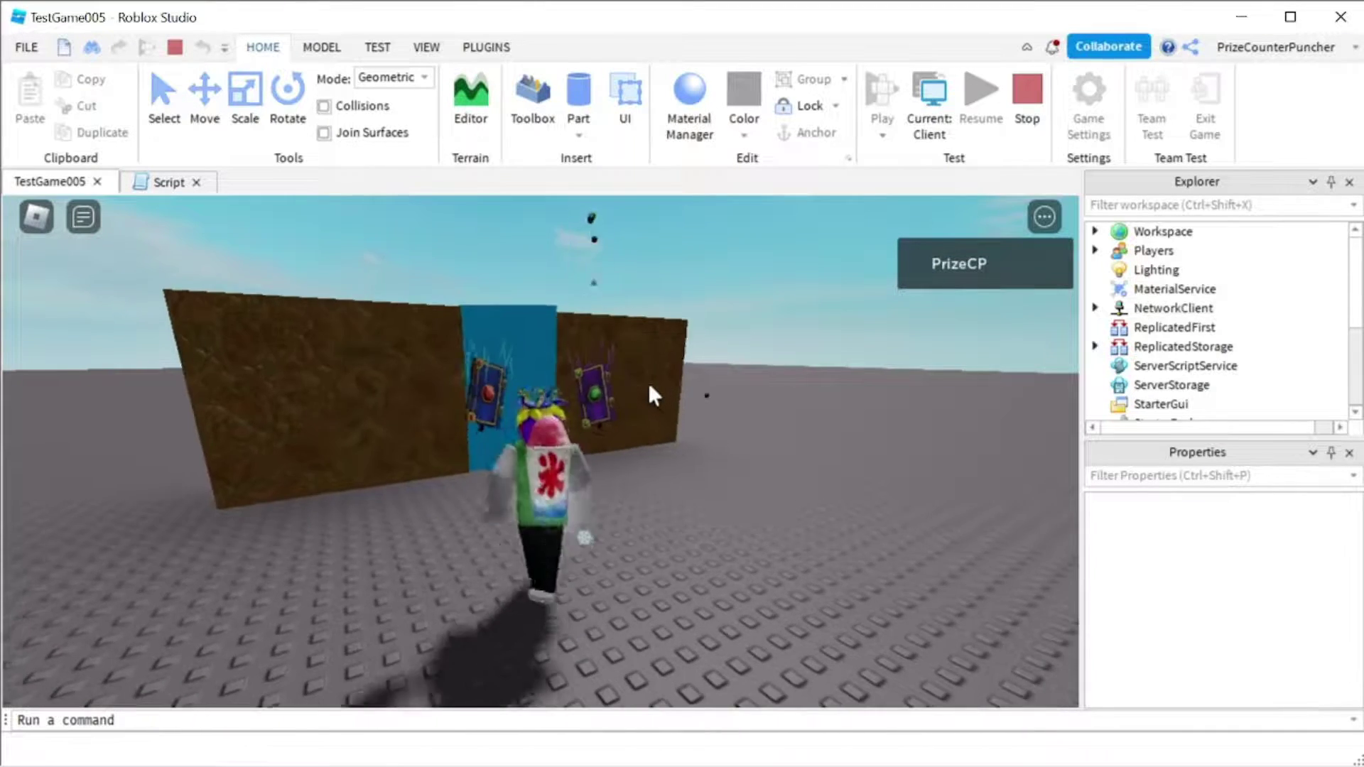
# Walk the avatar toward the wall, then stop the playtest with Shift+F5.
pyautogui.press('w')
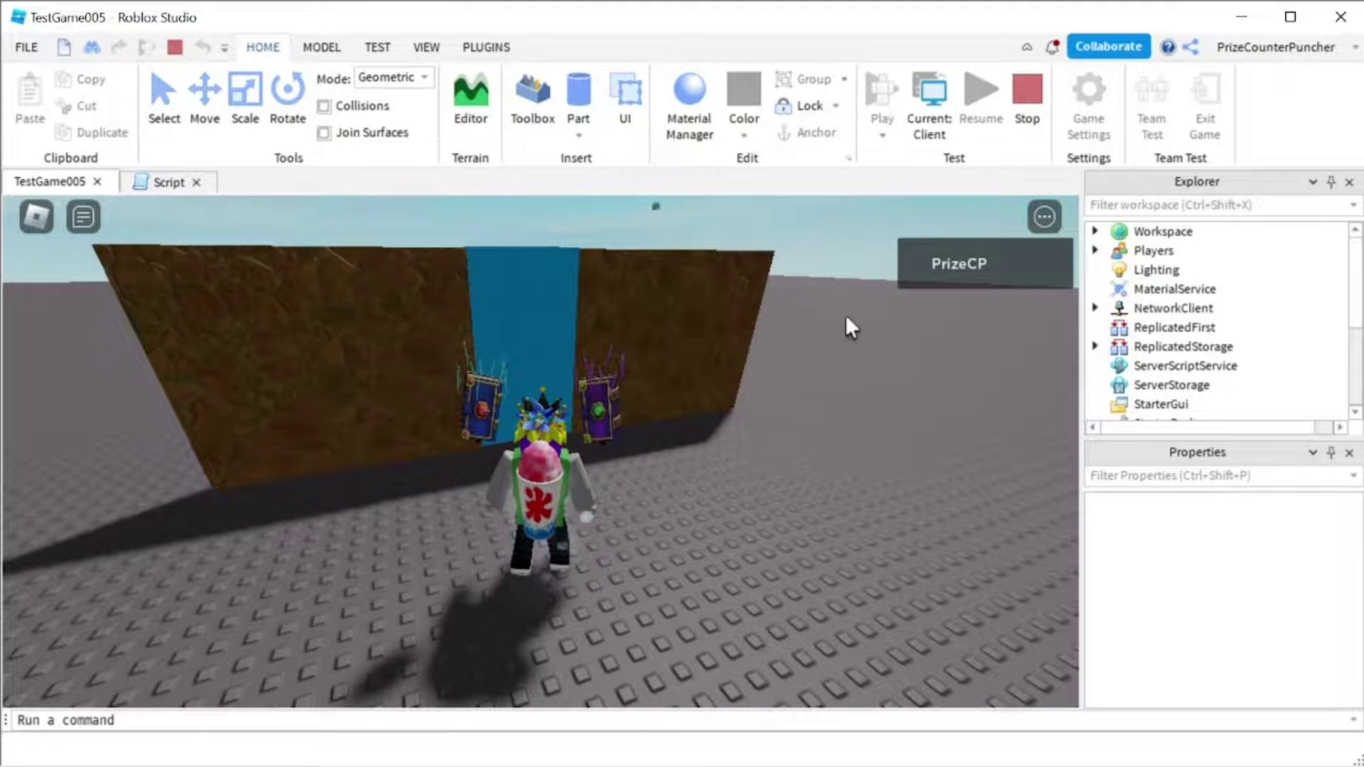
pyautogui.hotkey('shift', 'F5')
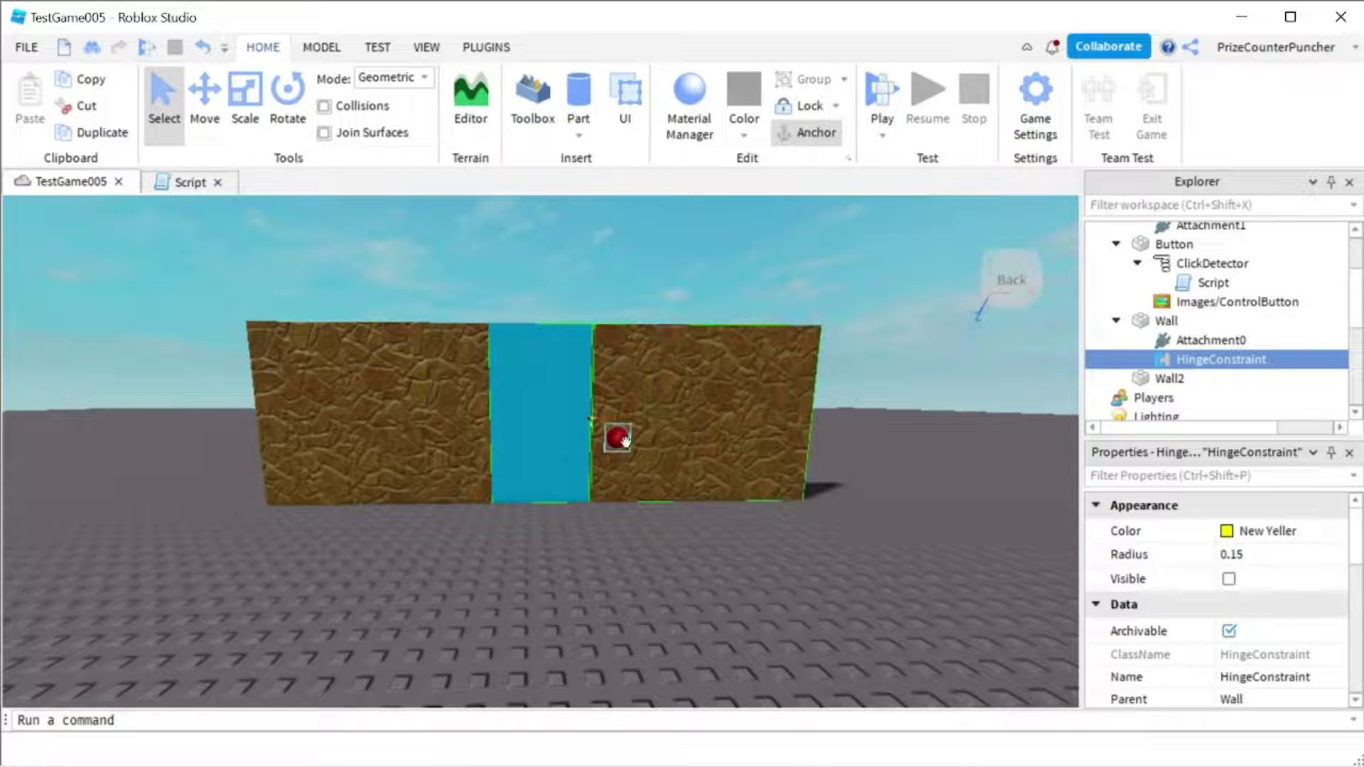
# Move the red button onto the left wall section and duplicate it.
pyautogui.moveTo(620, 441); pyautogui.dragTo(437, 422)
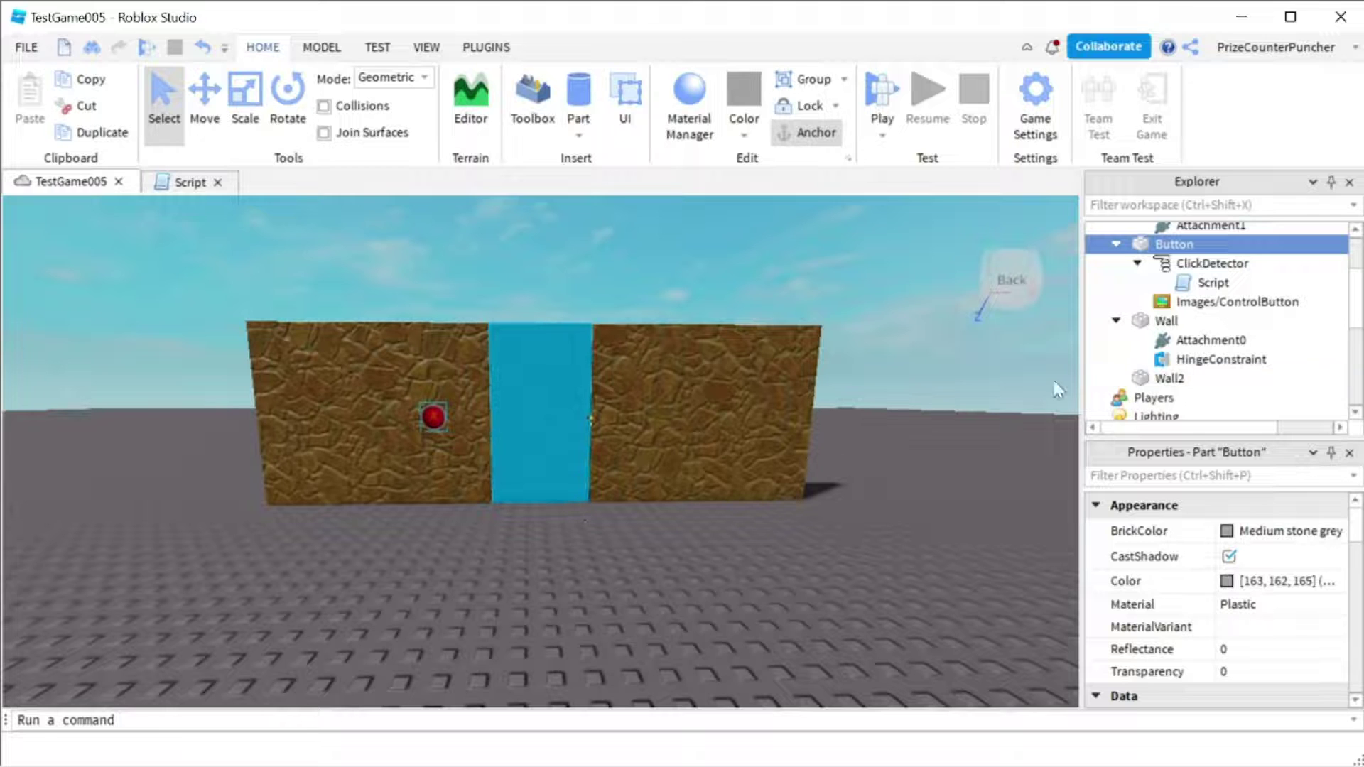
pyautogui.click(1116, 243)
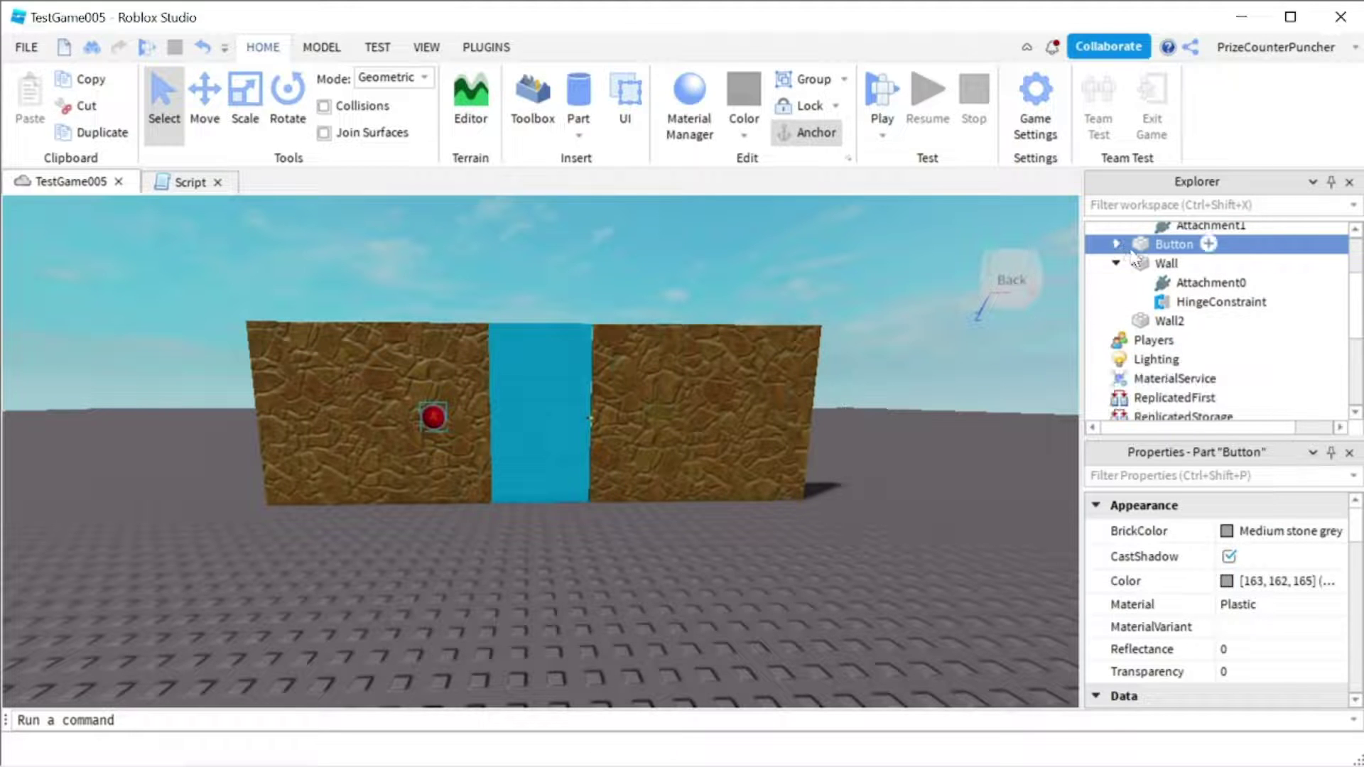
pyautogui.rightClick(1180, 249)
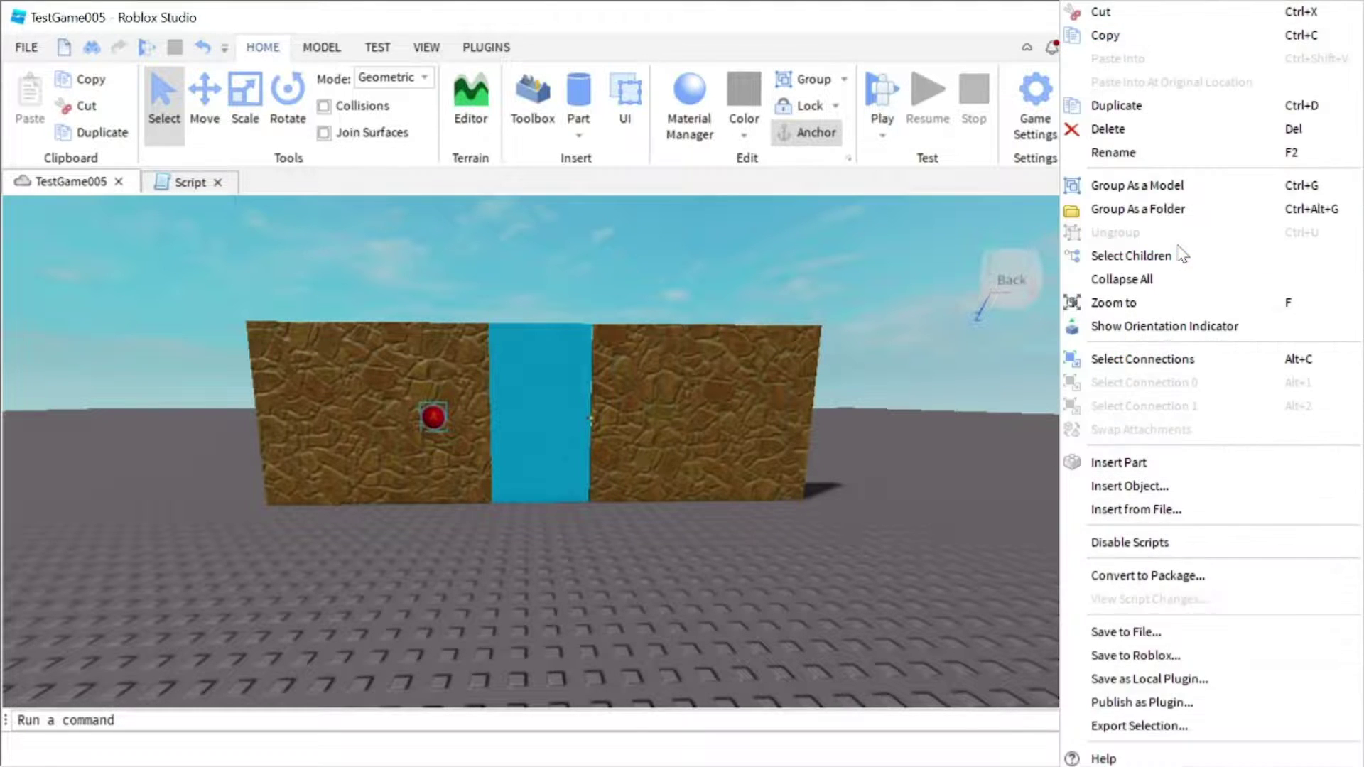
pyautogui.click(1133, 107)
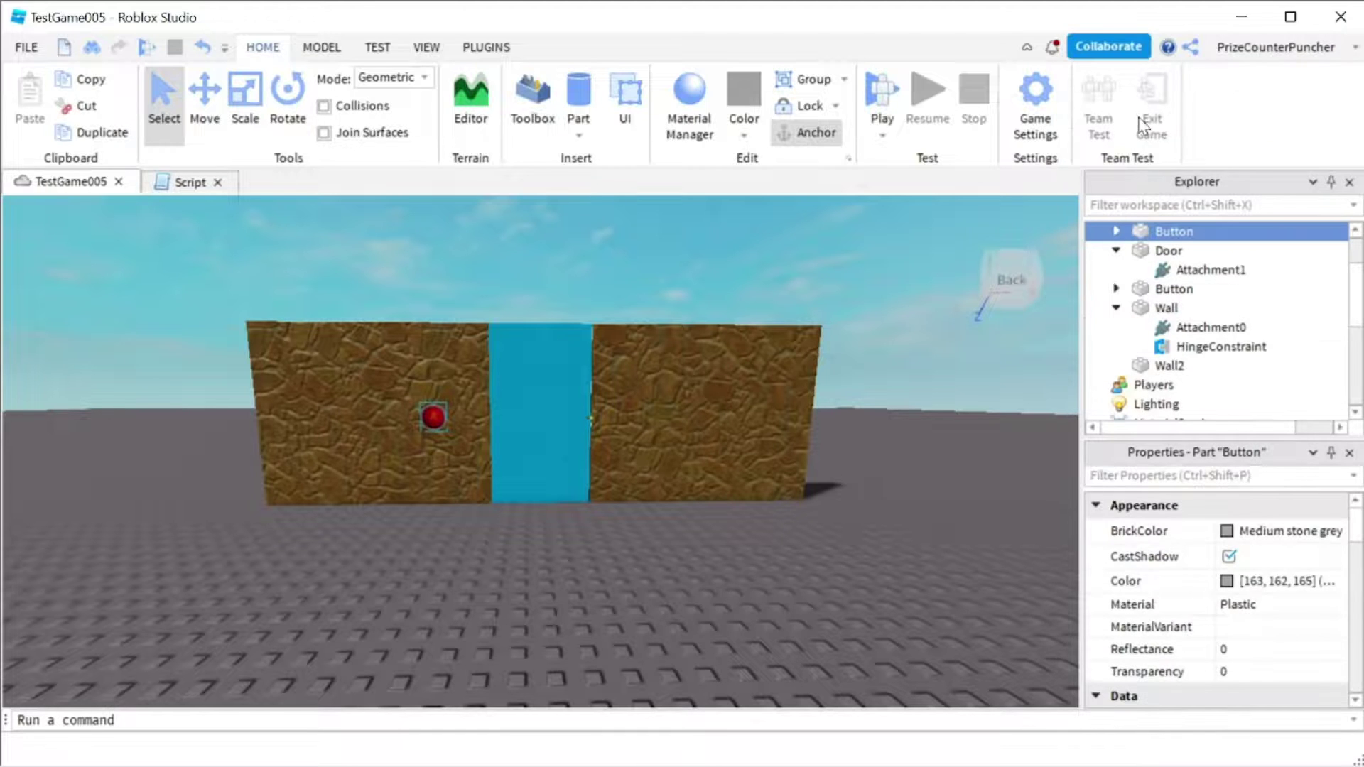
# Move the duplicate button onto the right wall section and start a playtest.
pyautogui.click(212, 96)
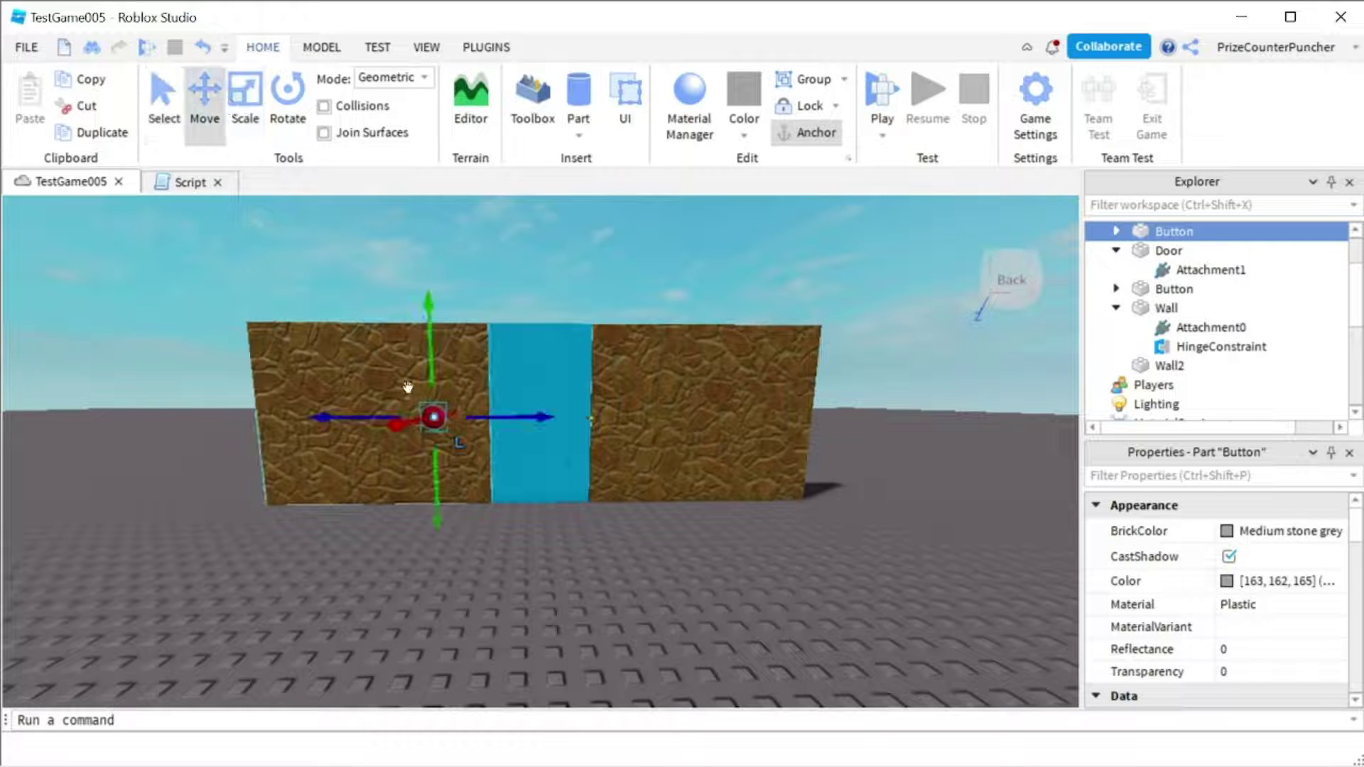
pyautogui.moveTo(317, 417); pyautogui.dragTo(543, 421)
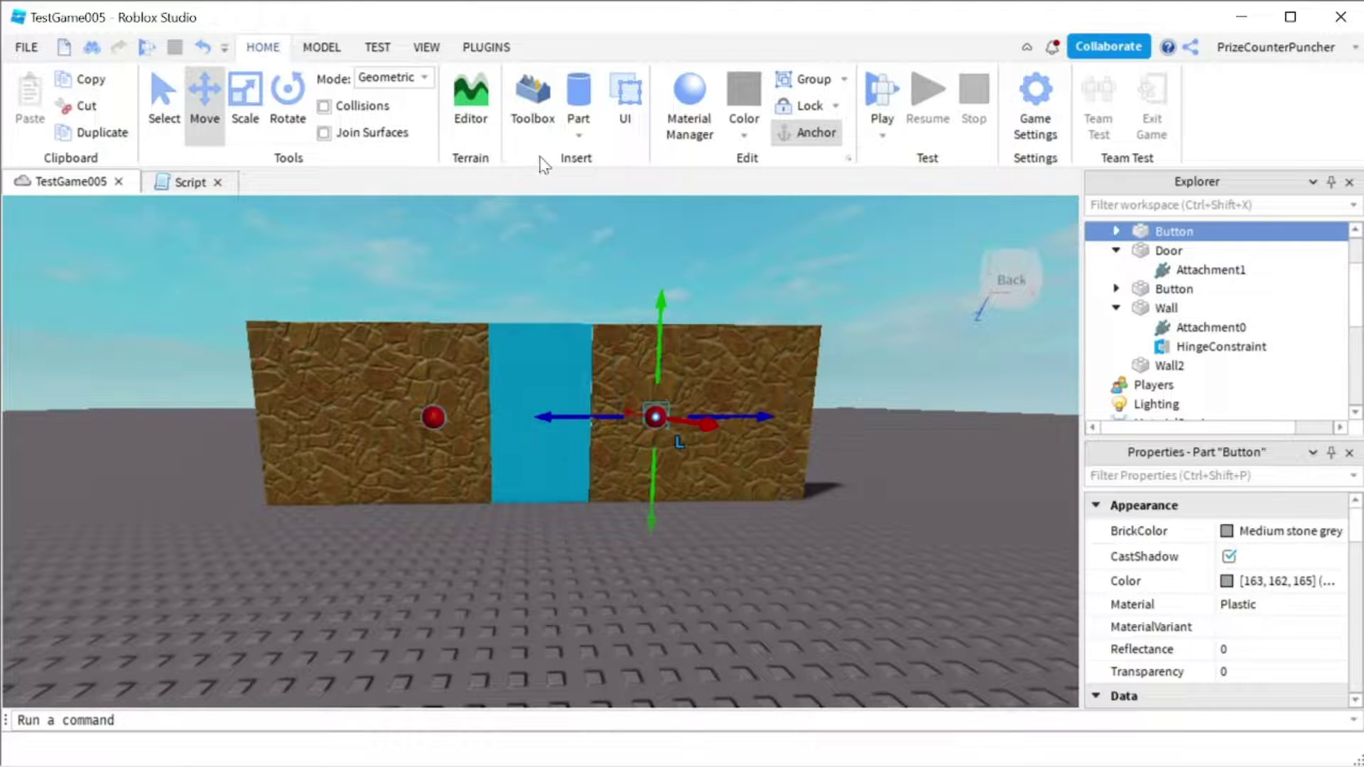
pyautogui.click(883, 114)
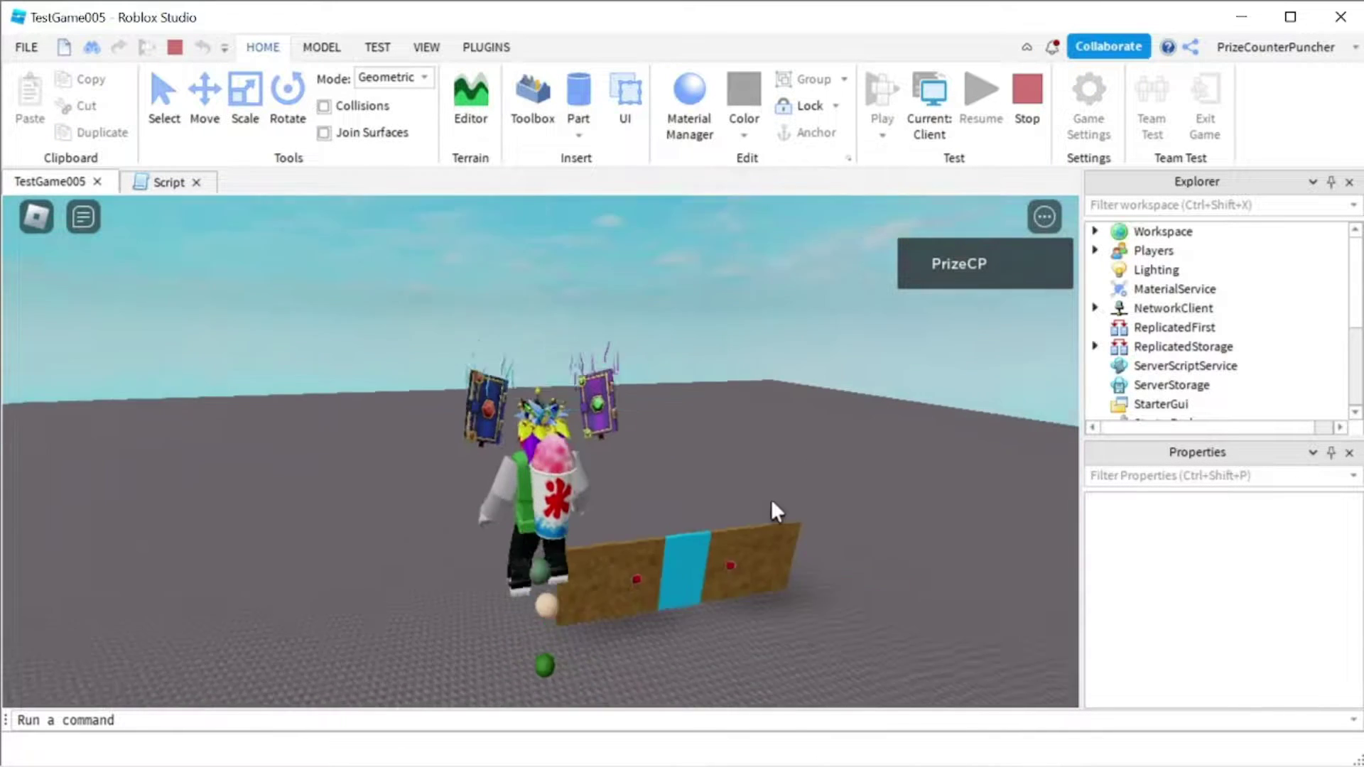
# Turn the camera to the wall and walk the avatar up to the red buttons.
pyautogui.press('Right')
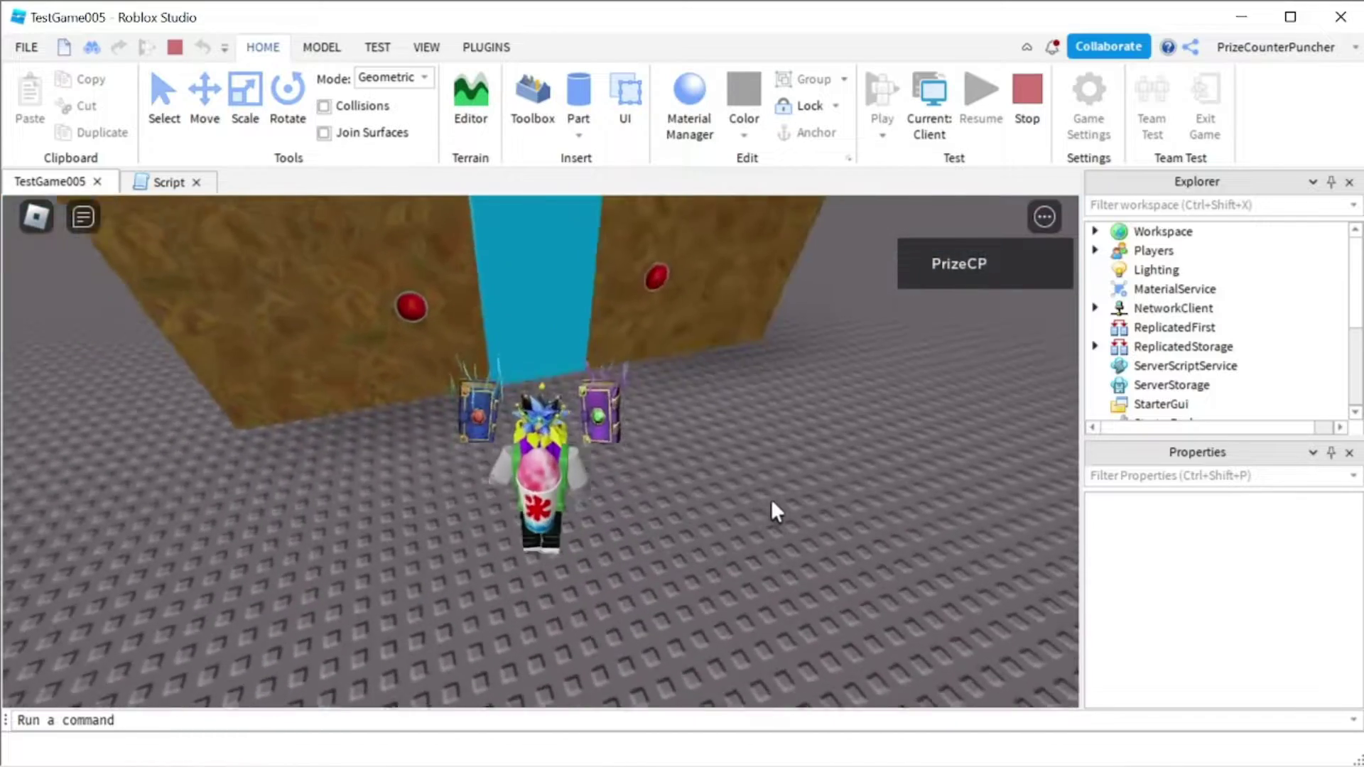
pyautogui.moveTo(688, 457); pyautogui.dragTo(688, 456, button='right')
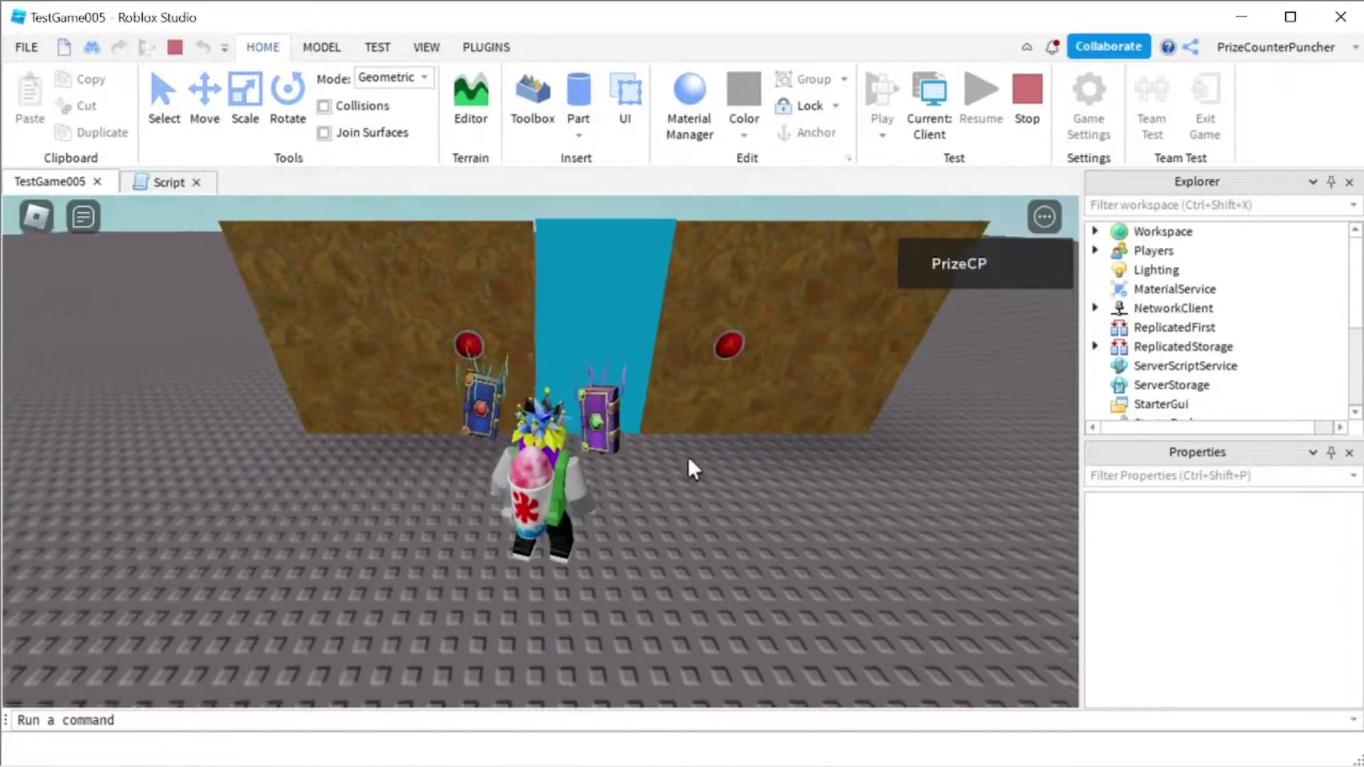
pyautogui.press('s')
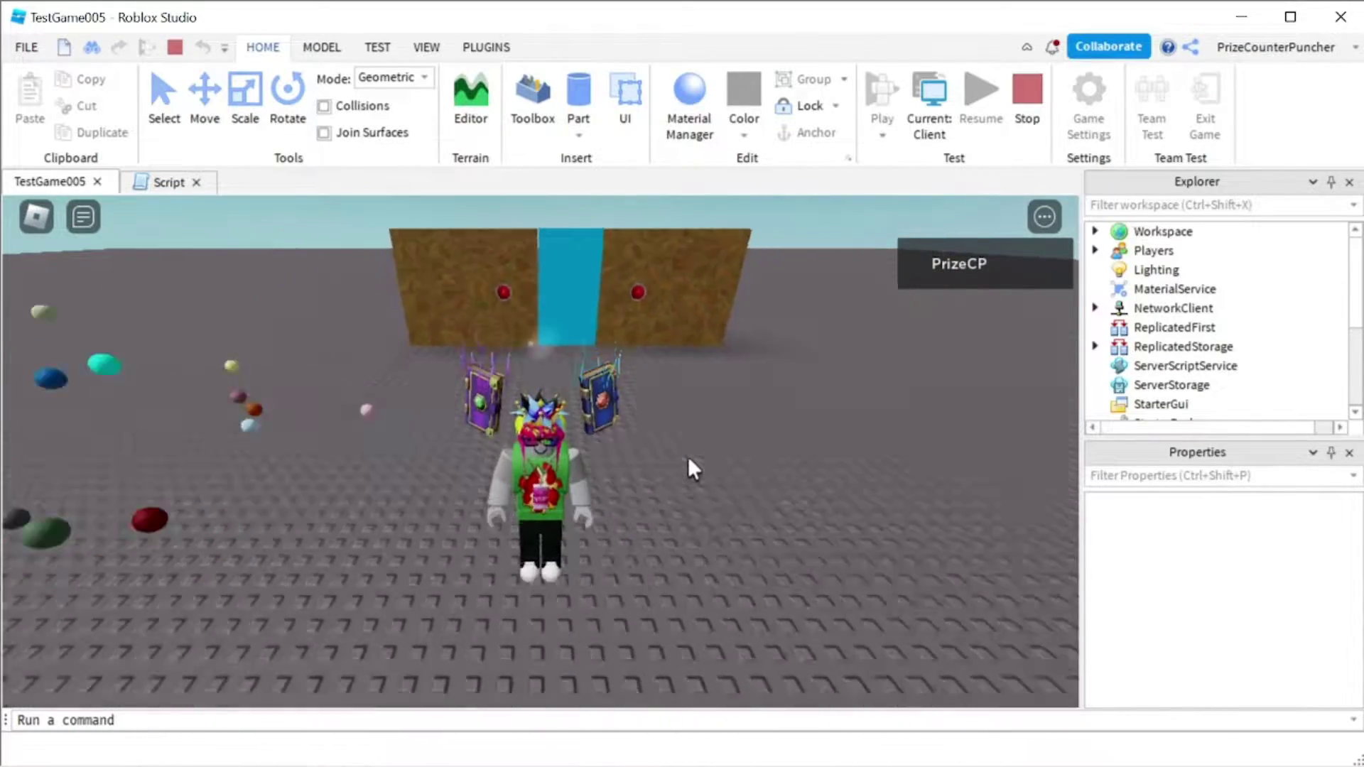
pyautogui.press('w')
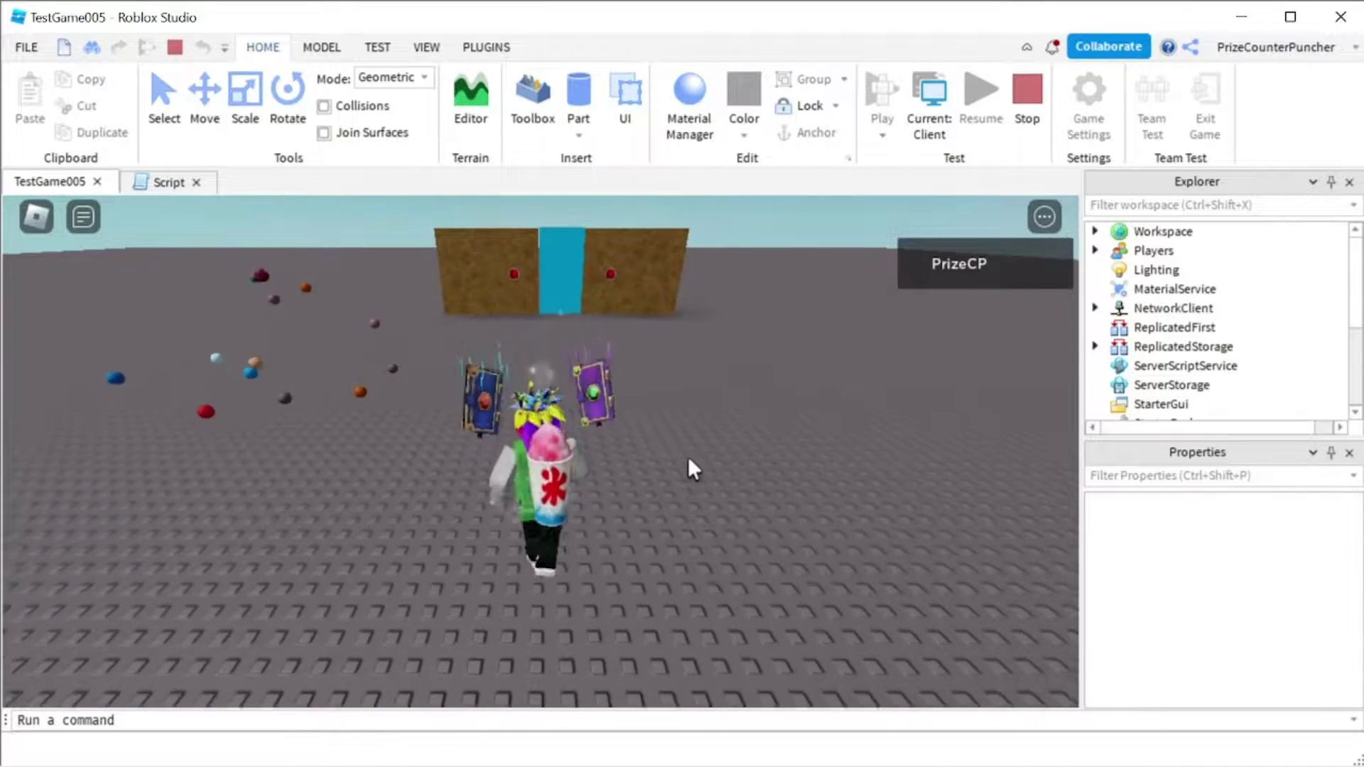
pyautogui.press('w')
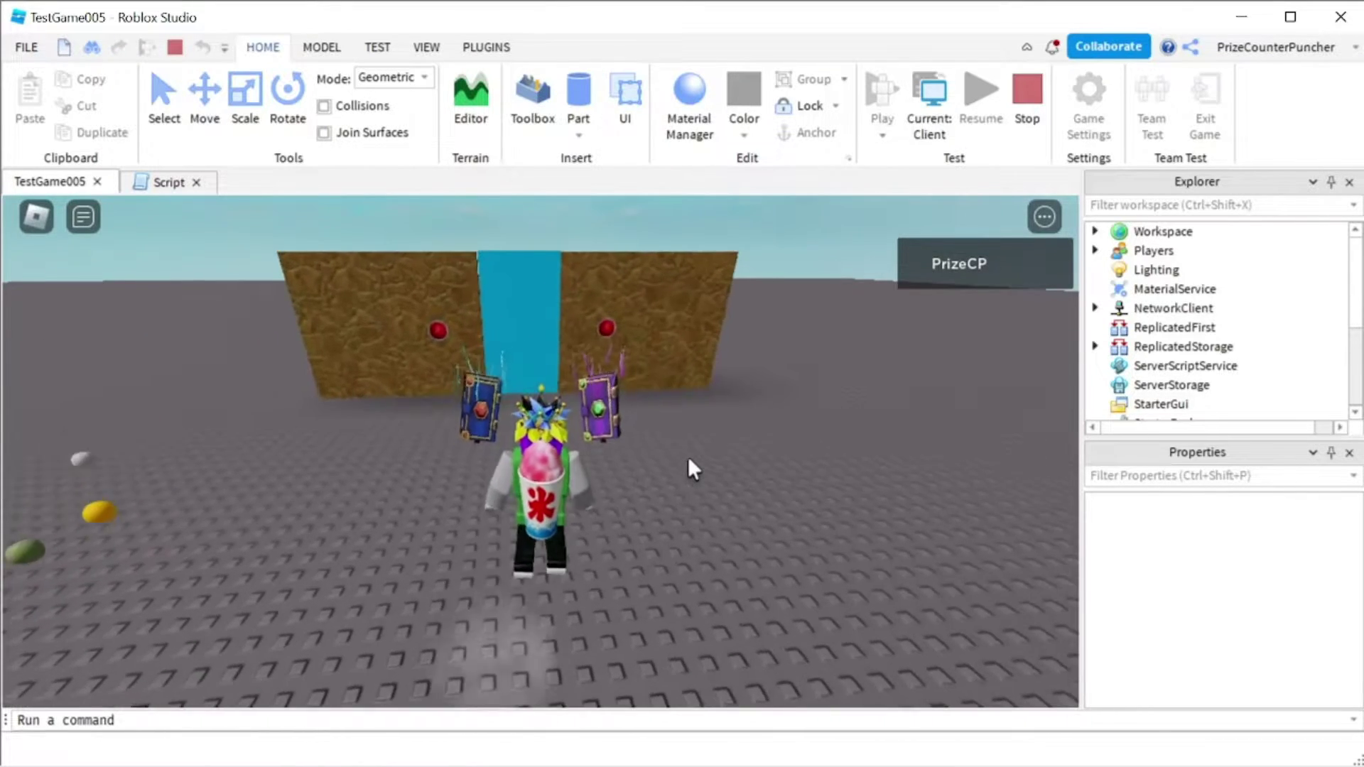
pyautogui.press('w')
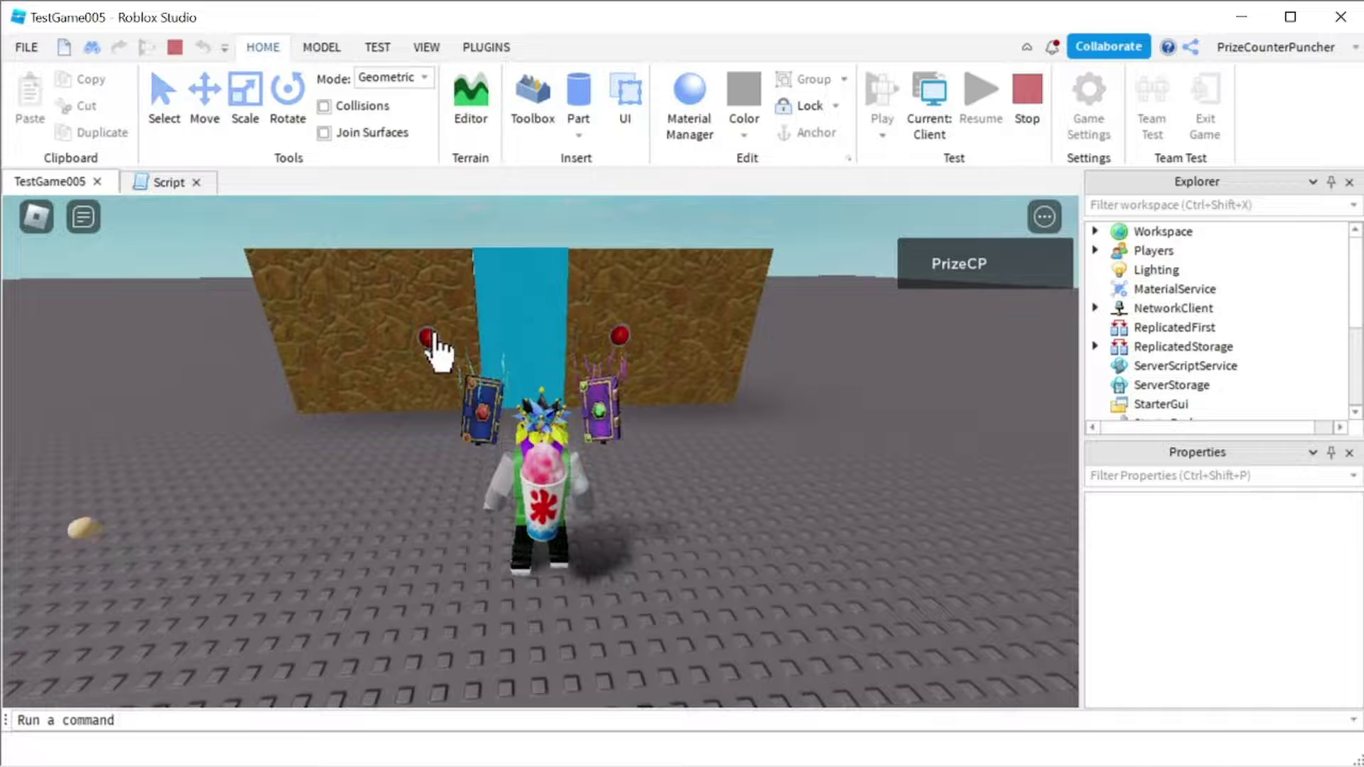
# Click the left button to open and close the door, then the right button likewise.
pyautogui.click(515, 351)
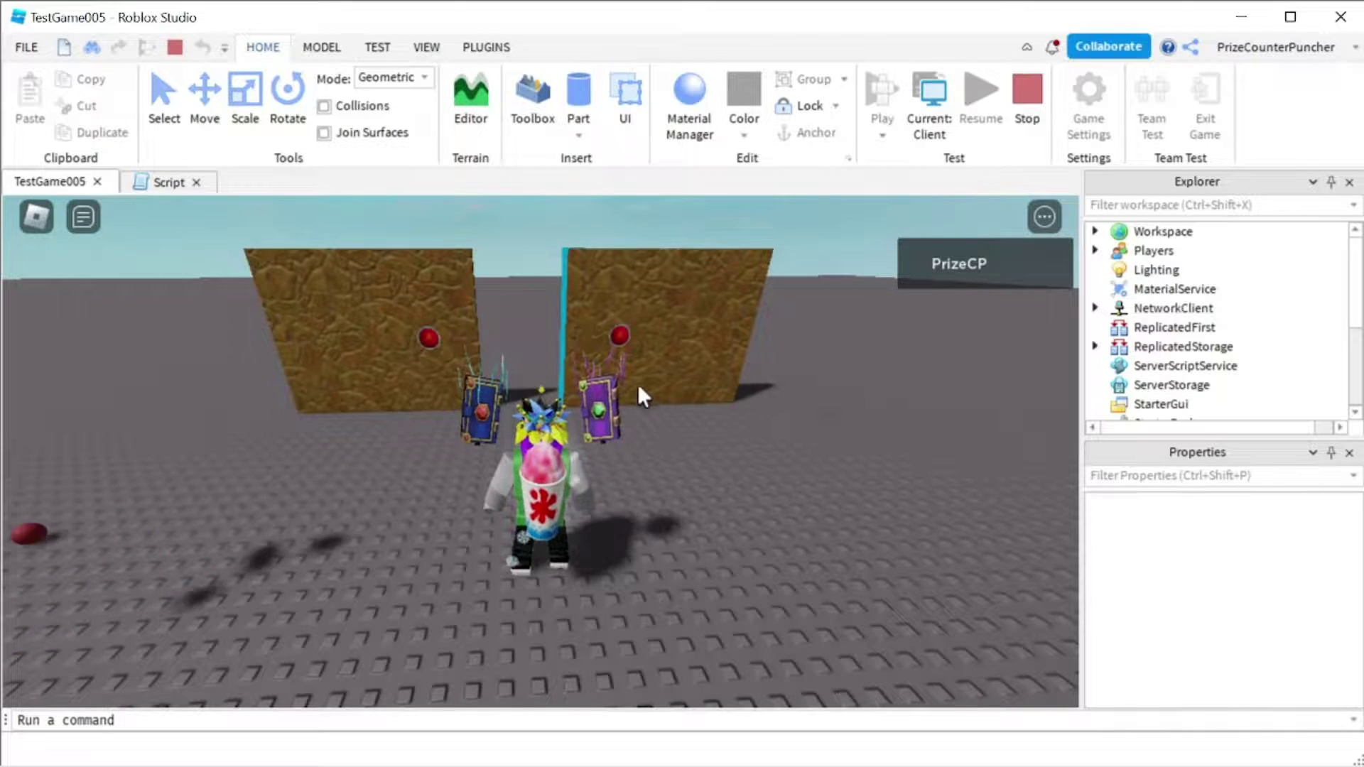
pyautogui.click(428, 340)
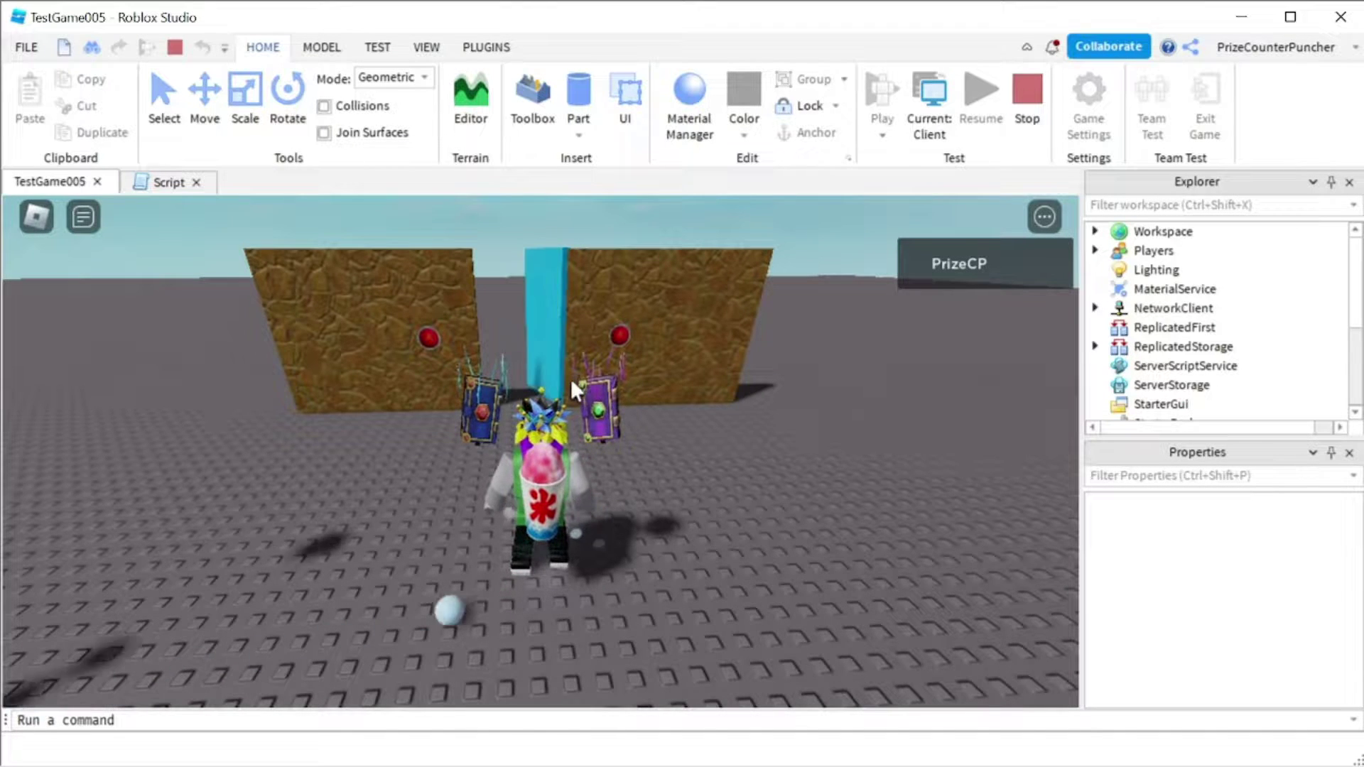
pyautogui.click(621, 337)
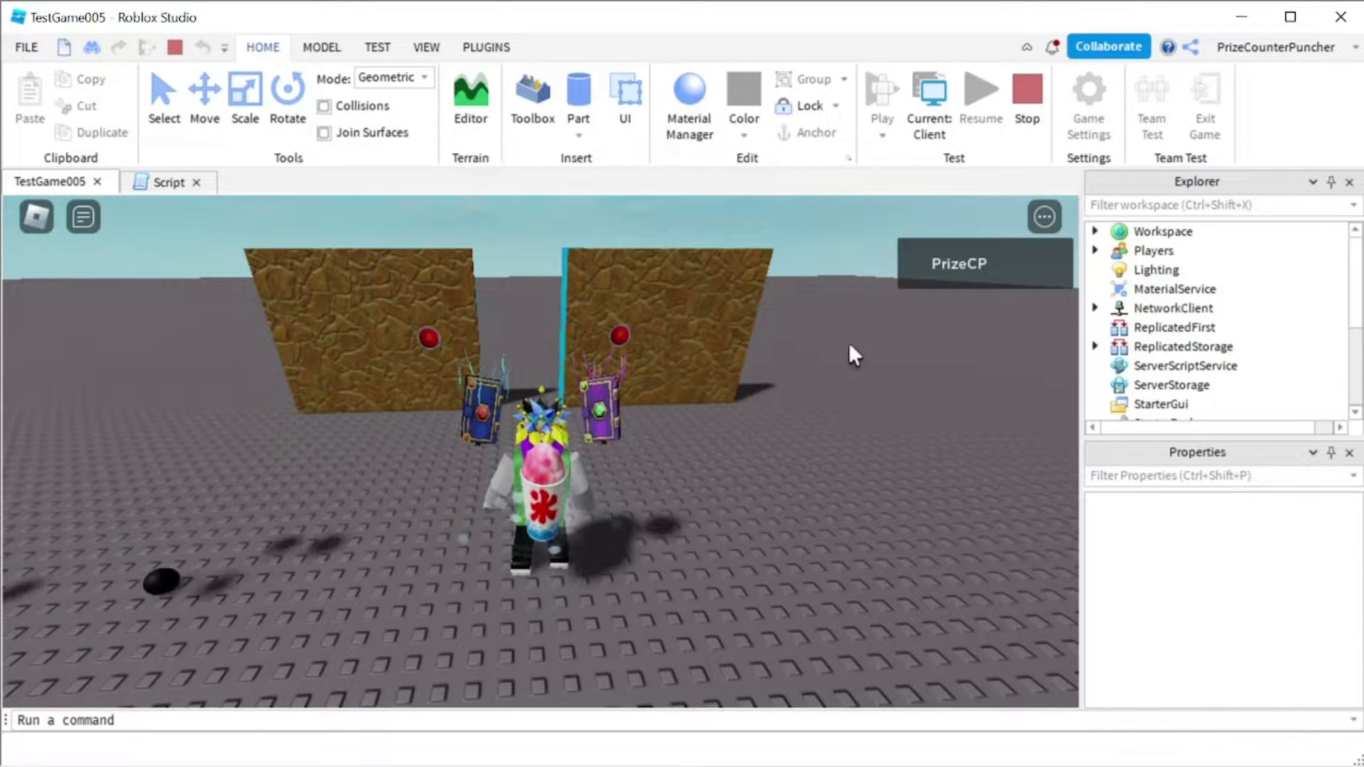
pyautogui.press('s')
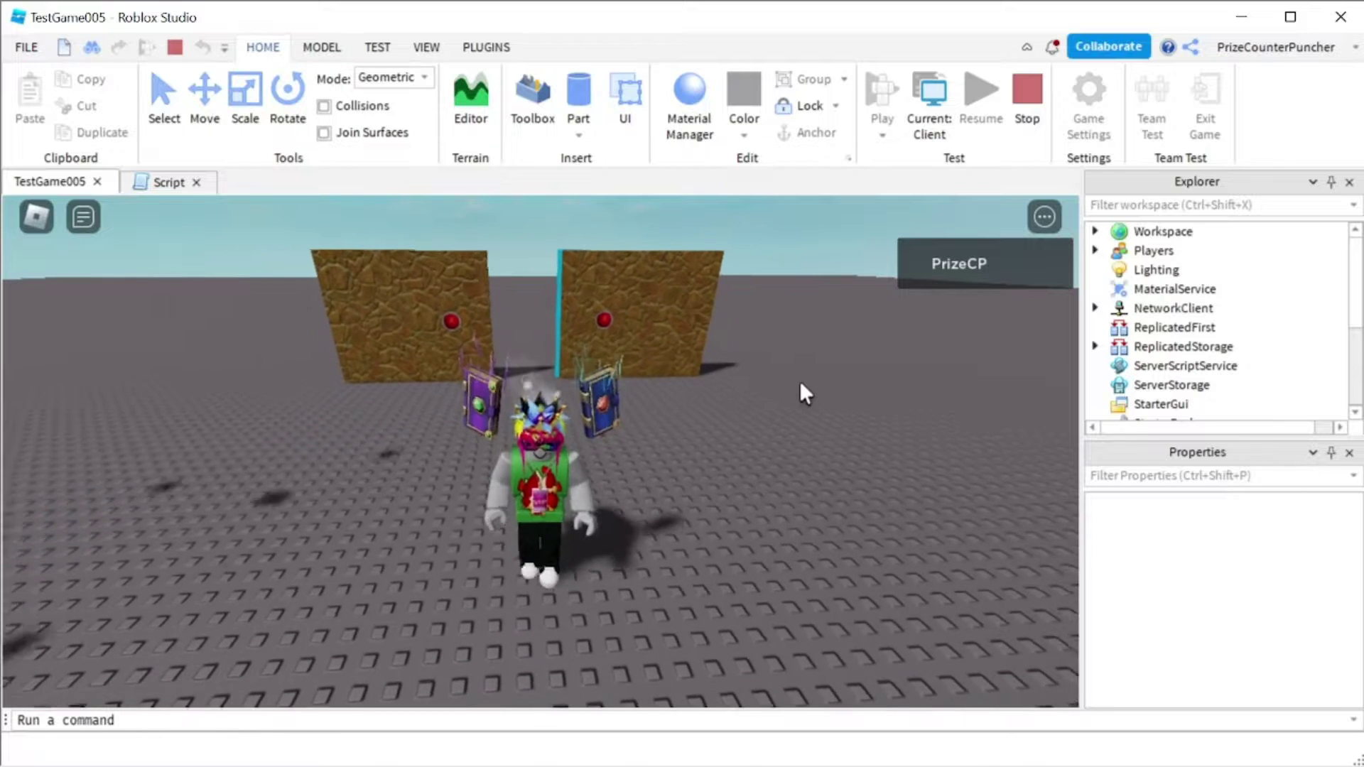
pyautogui.click(605, 314)
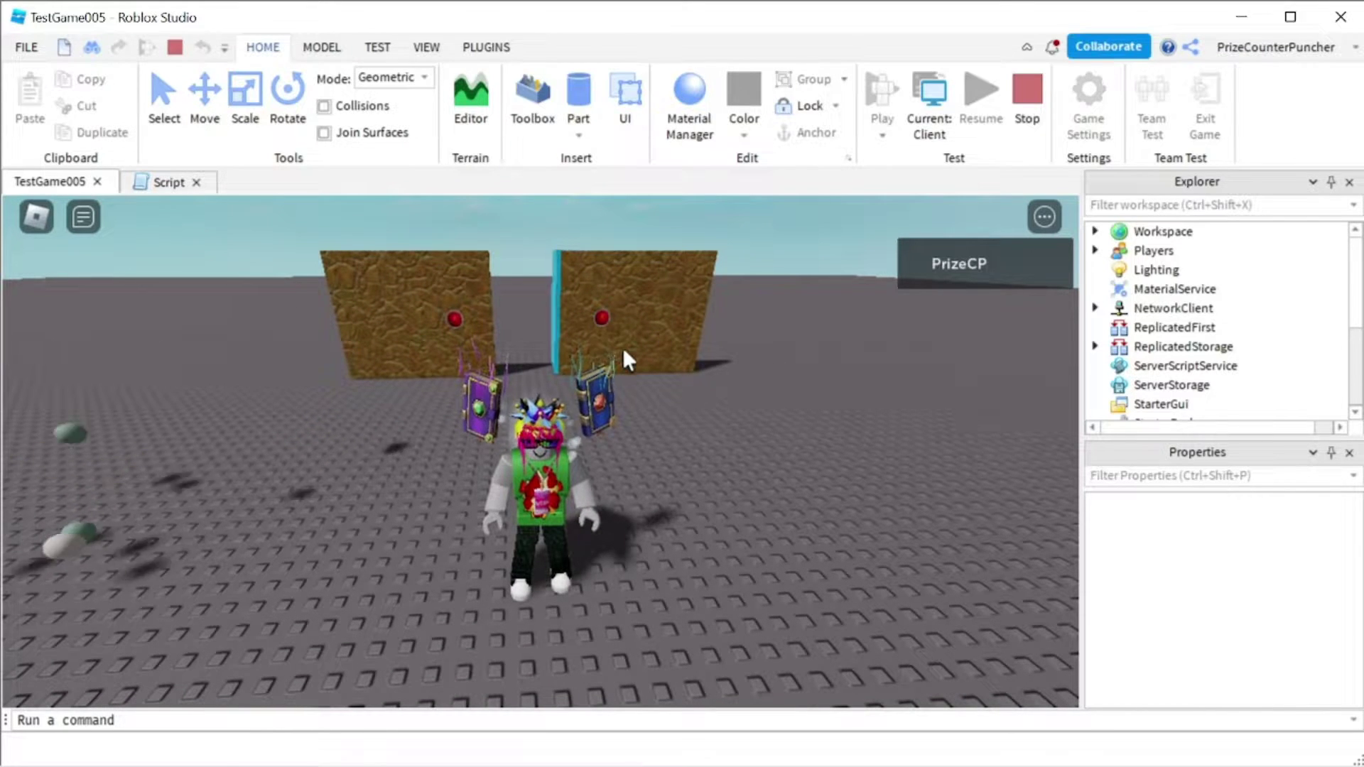